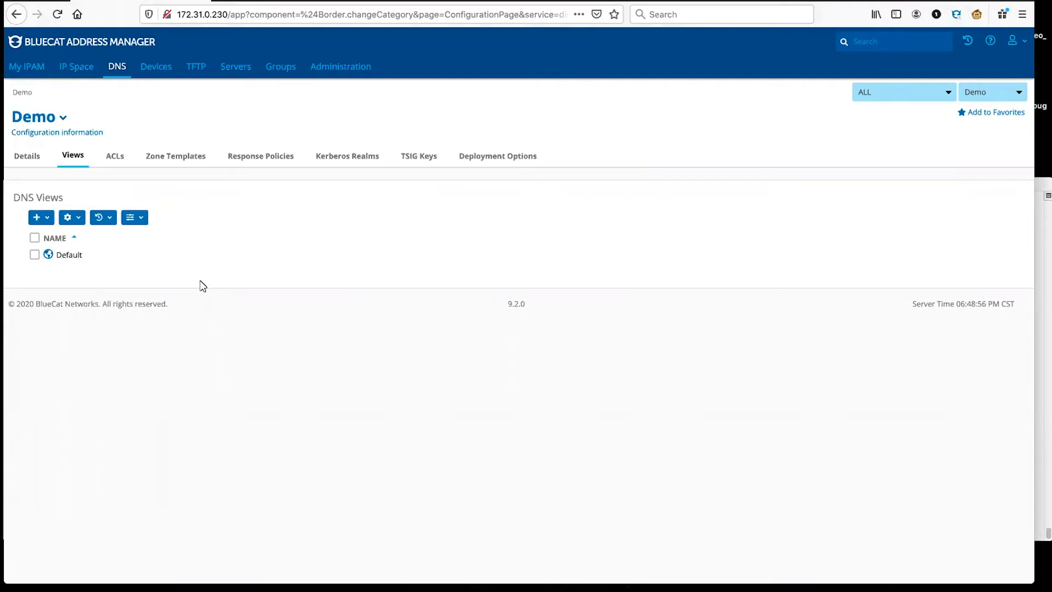
- Examine the resource records and deployment roles of the bluecatlabs.net zone, plus the deployment options of its parent Default view
left_click(69, 255)
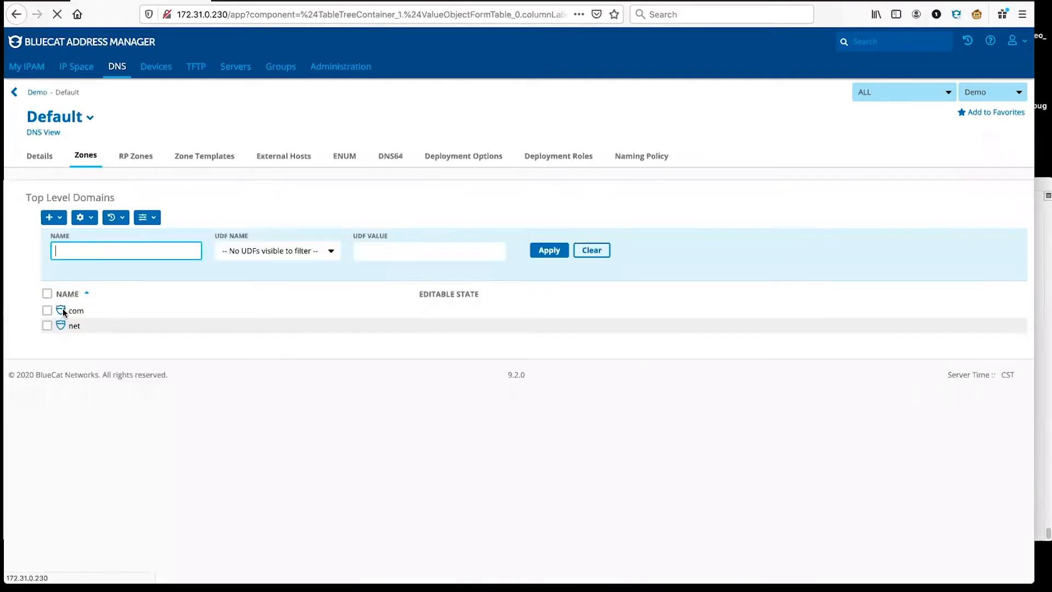
left_click(75, 327)
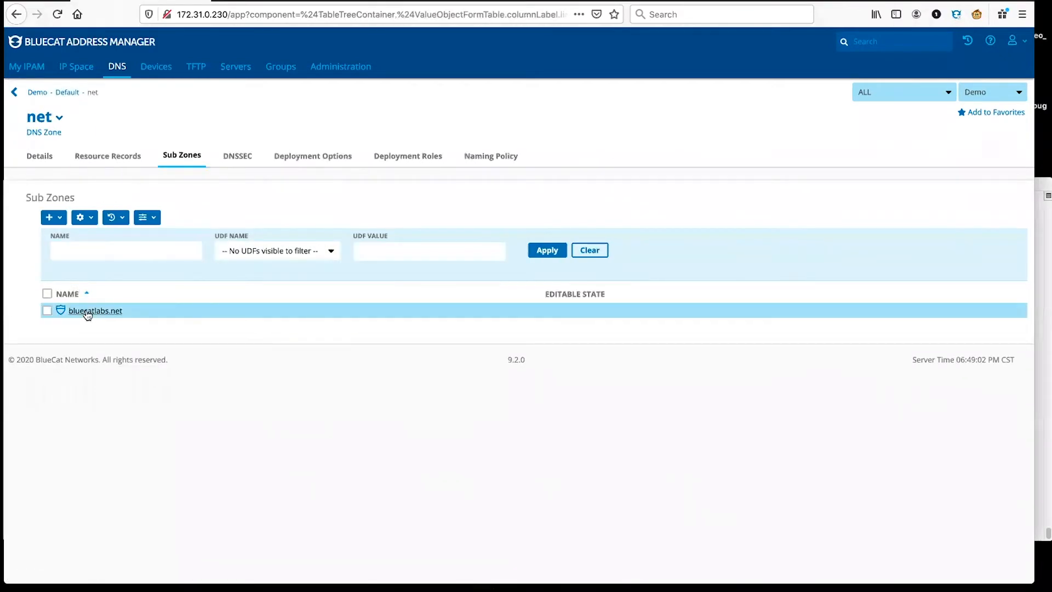
left_click(87, 310)
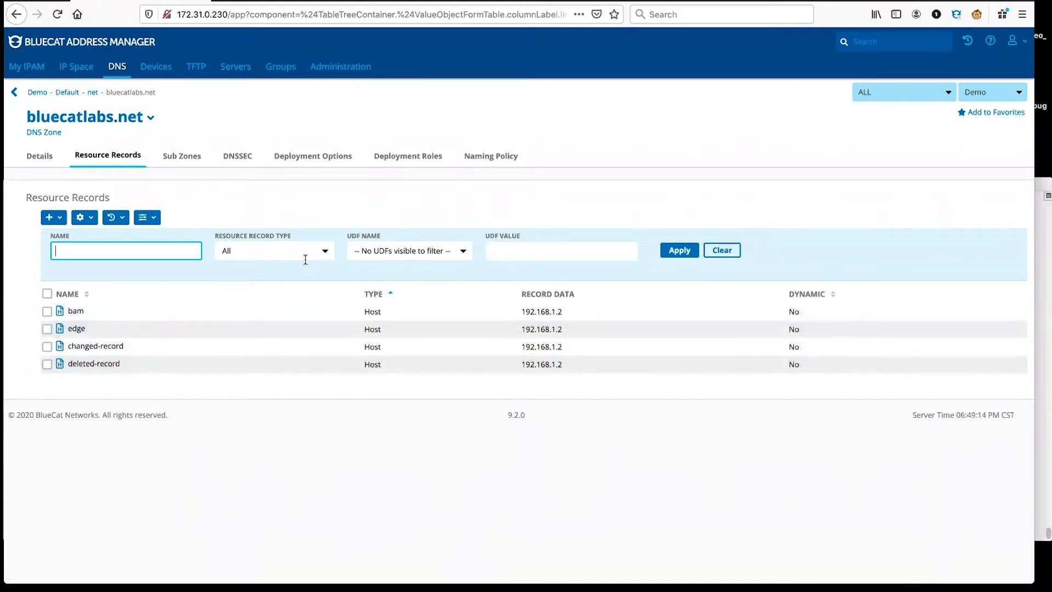
left_click(406, 163)
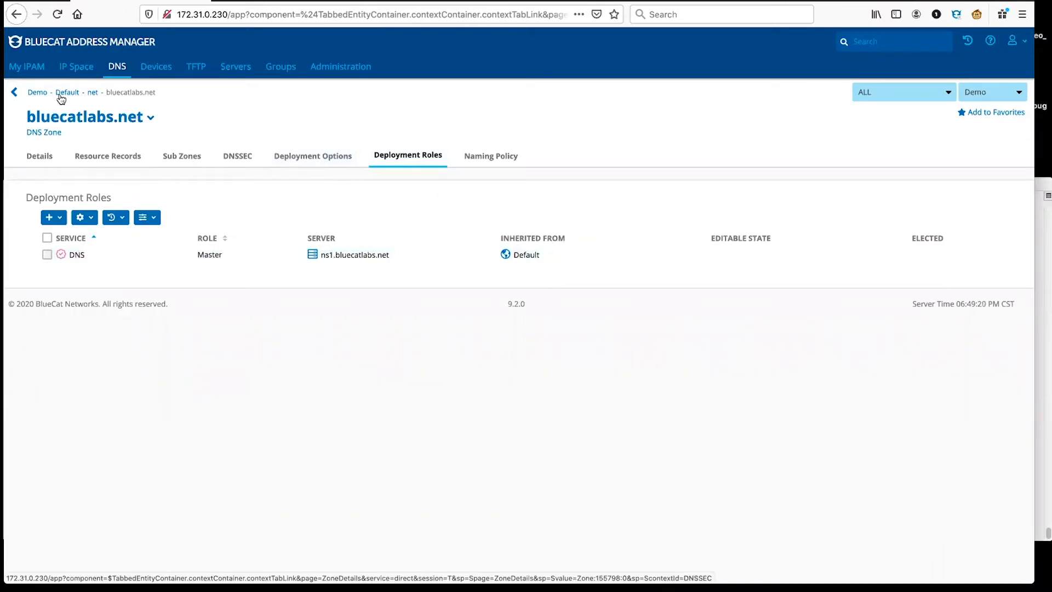
left_click(67, 92)
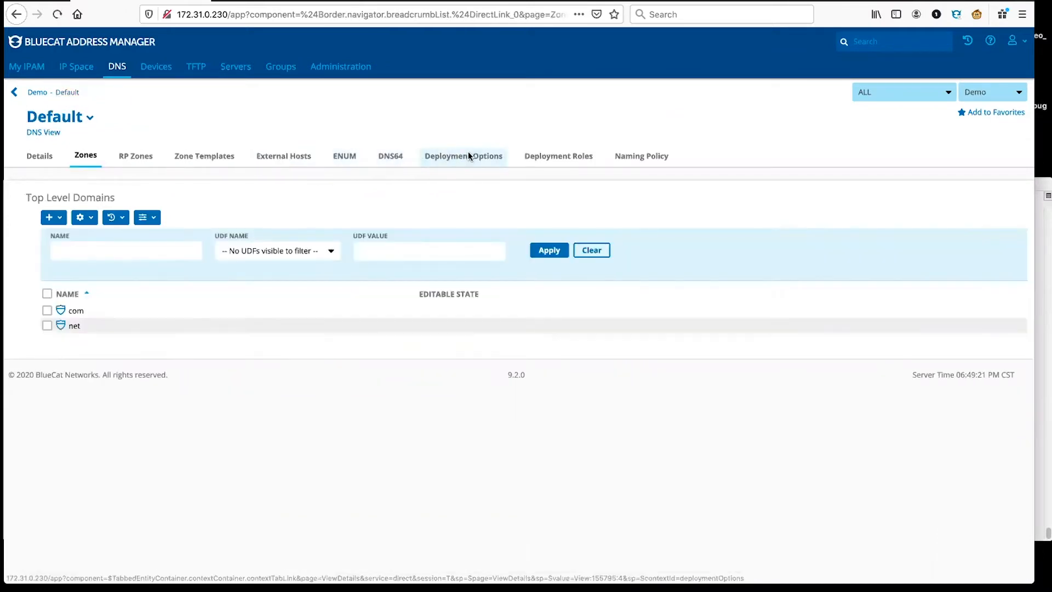
left_click(469, 157)
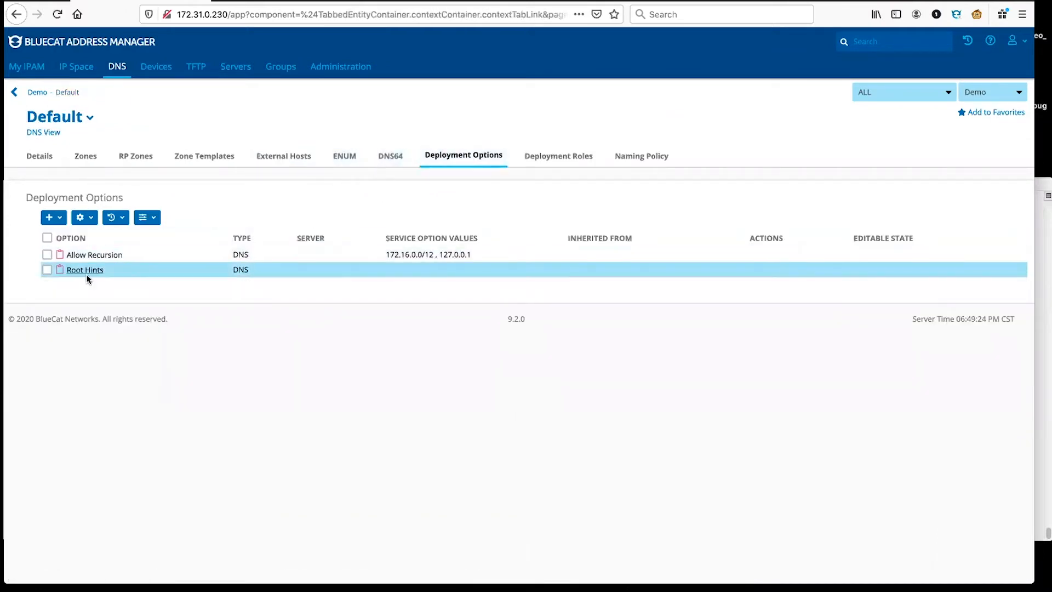
left_click(85, 157)
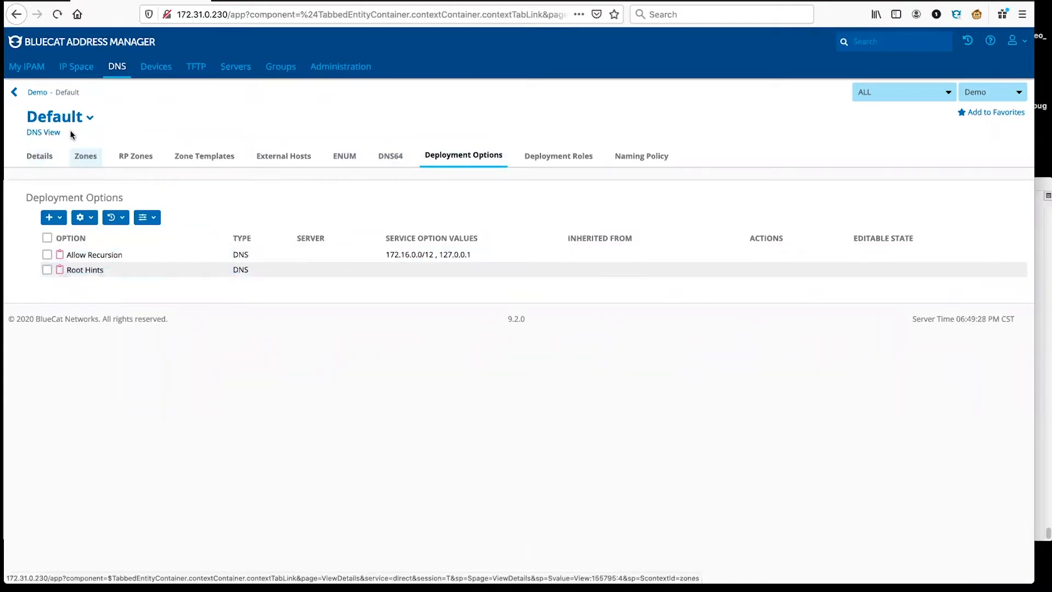
- Add a DNS view named Overlay to the Demo configuration
left_click(37, 93)
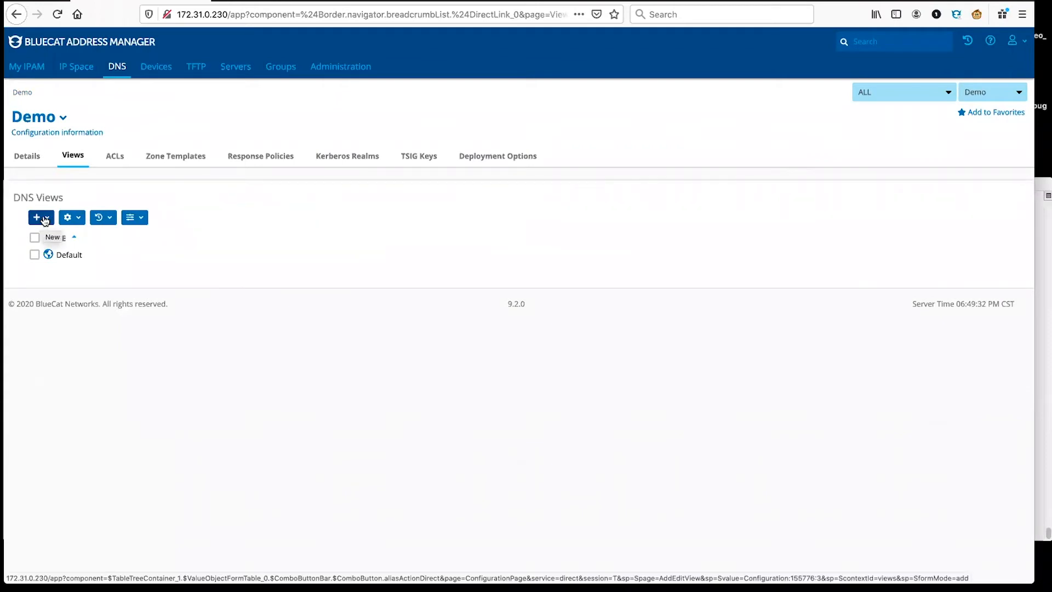
left_click(45, 219)
left_click(52, 240)
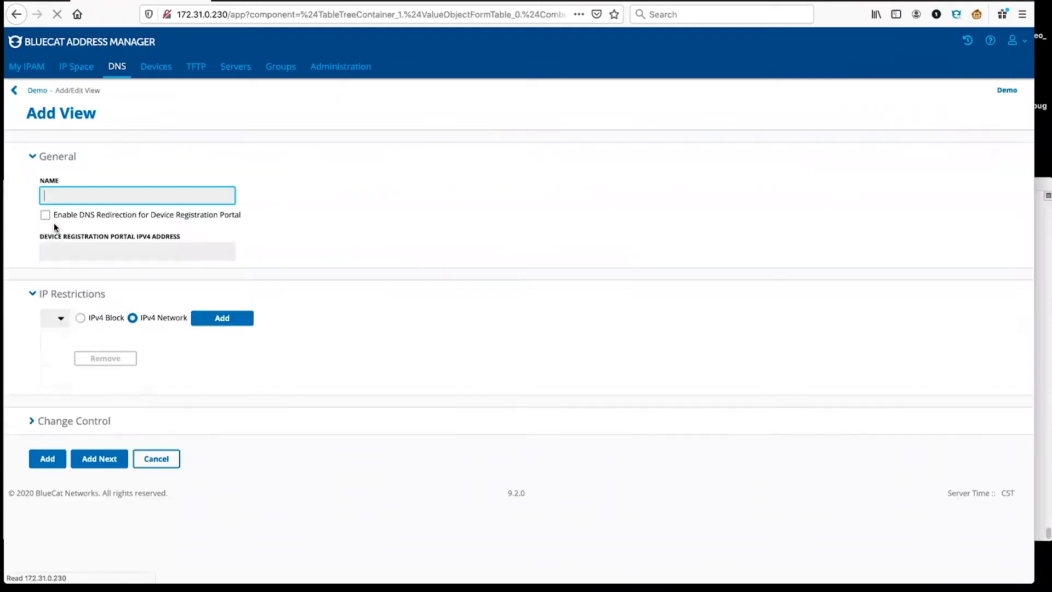
left_click(62, 199)
type("Overlay")
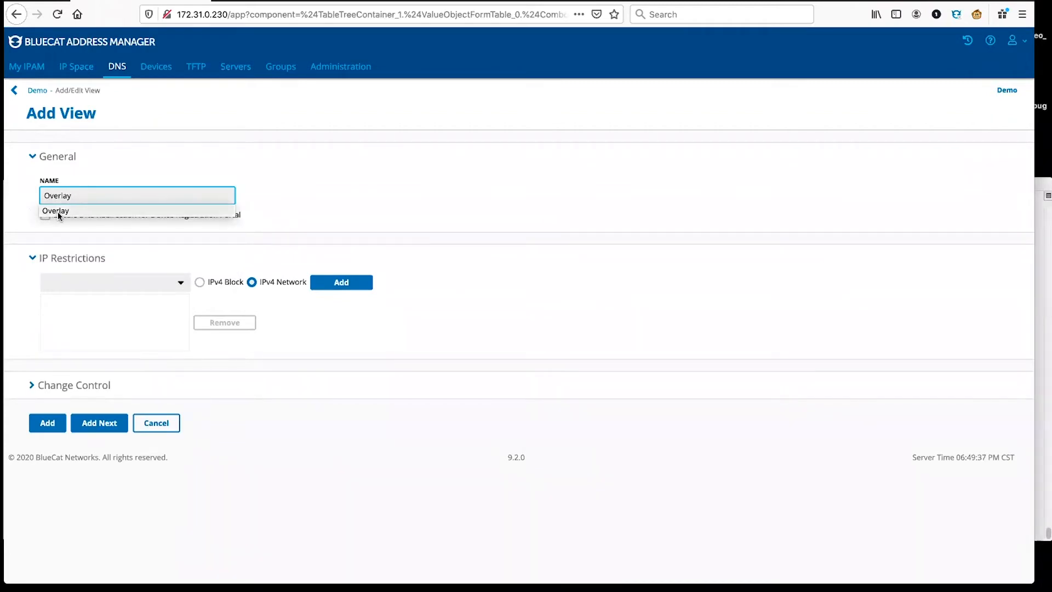
left_click(58, 212)
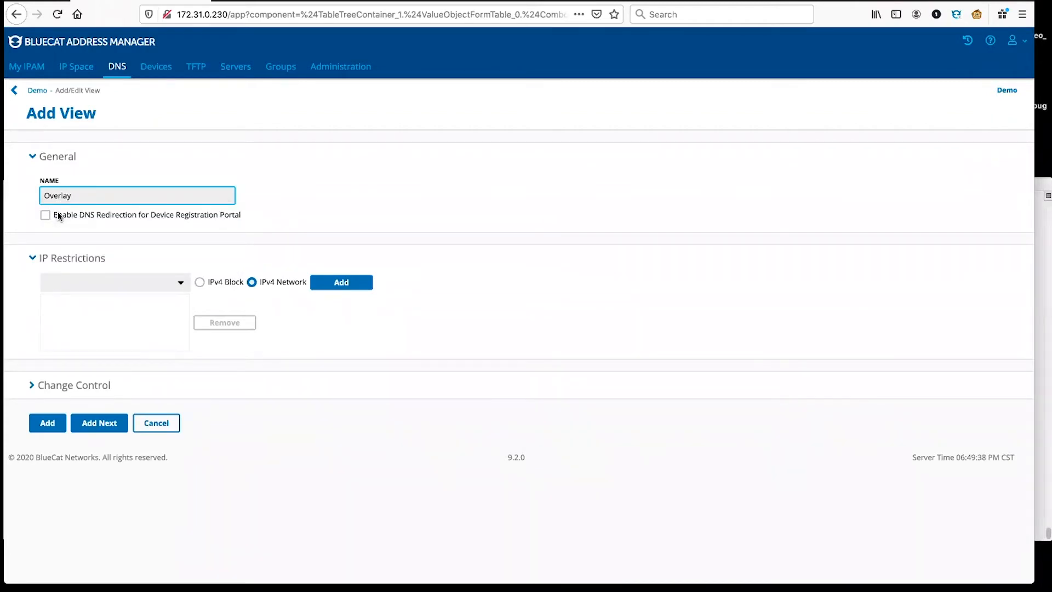
left_click(48, 423)
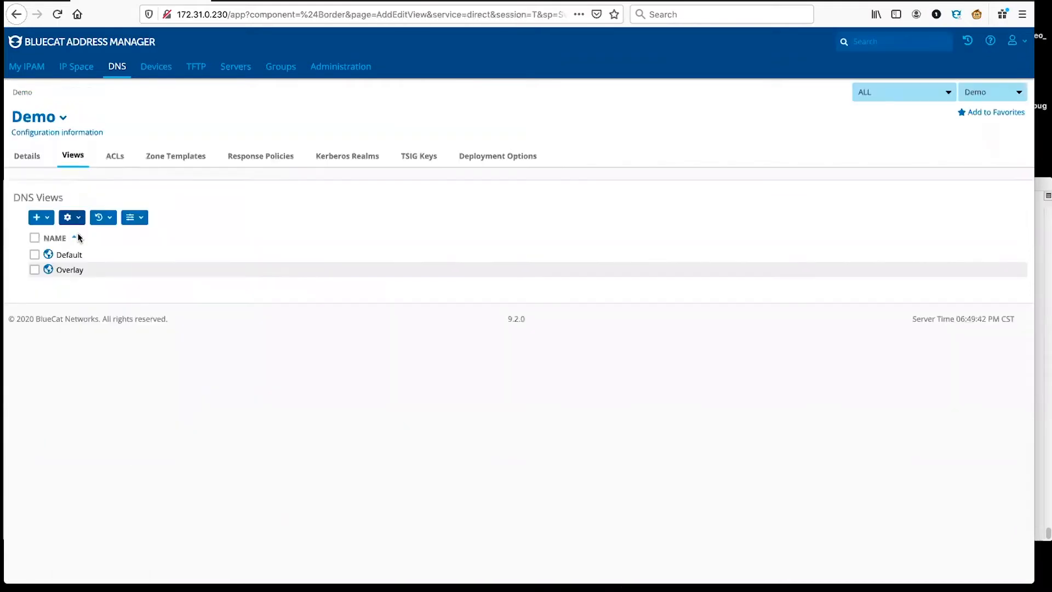
- Add a Master DNS deployment role to the Overlay view, using the ns1.bluecatlabs.net server interface
left_click(71, 270)
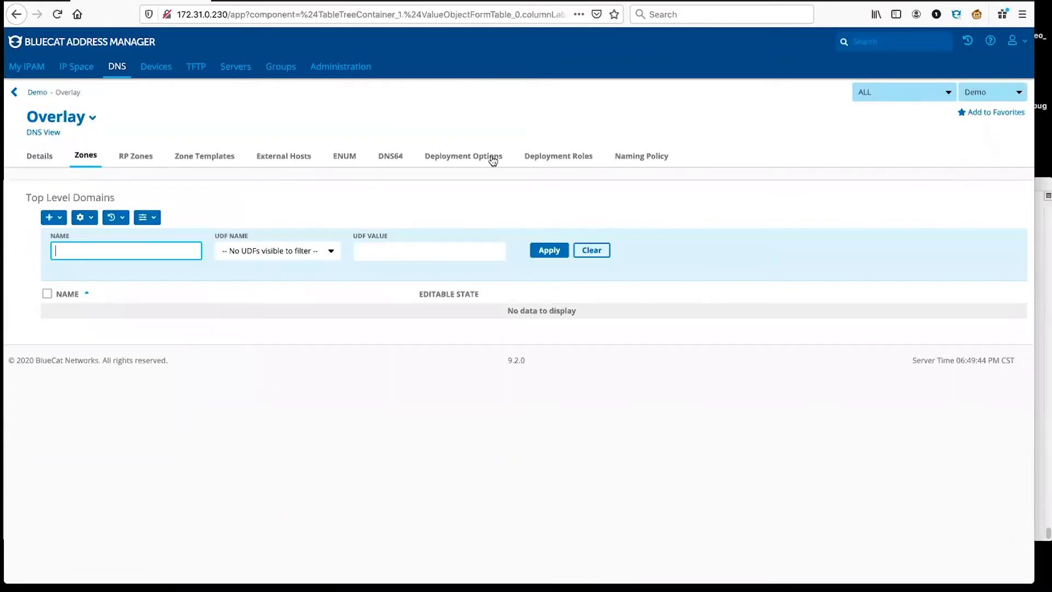
left_click(554, 158)
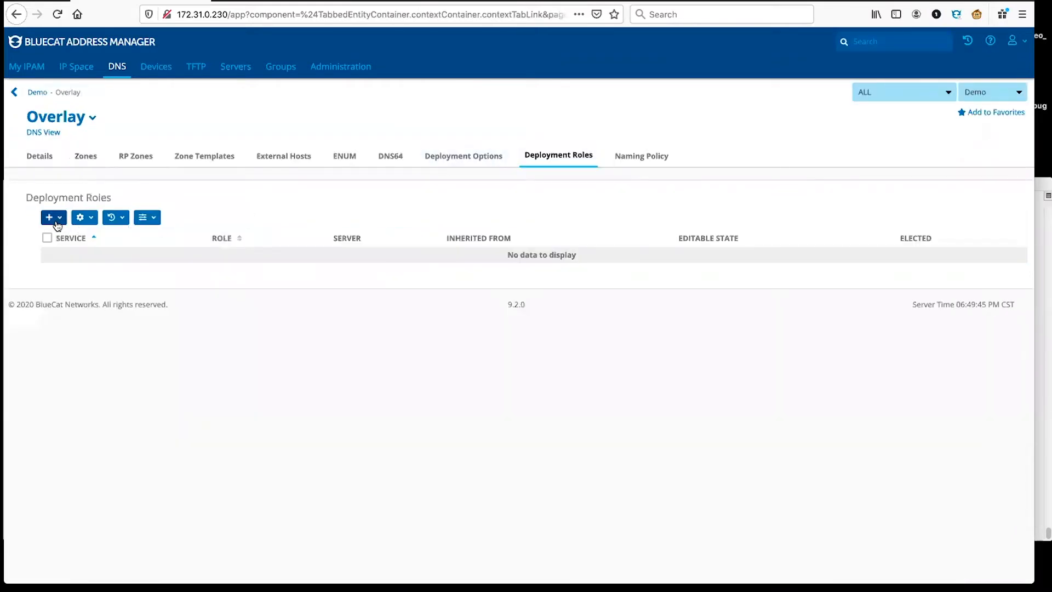
left_click(54, 218)
left_click(74, 257)
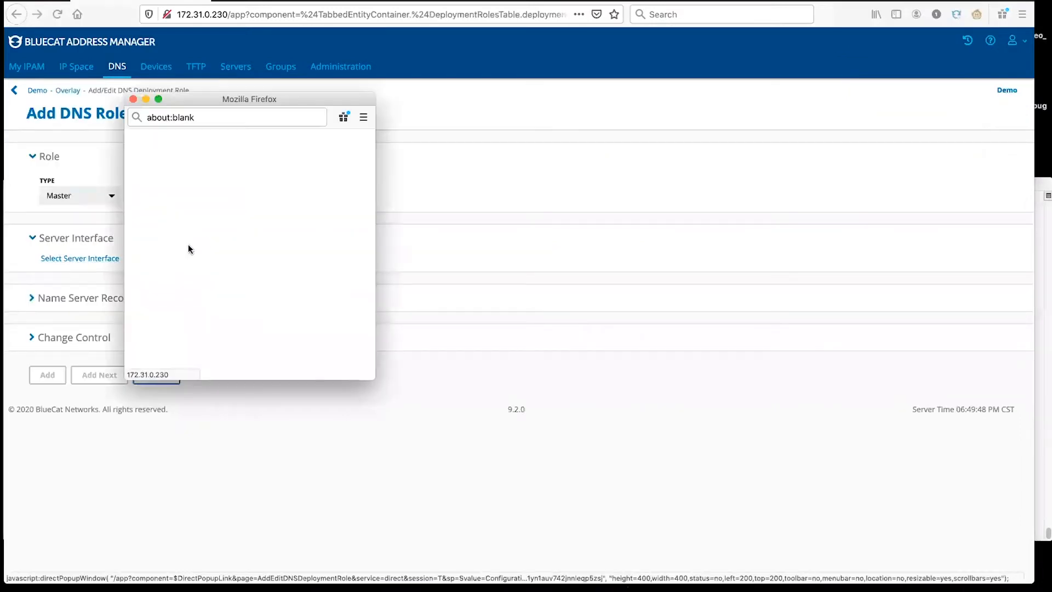
left_click(155, 229)
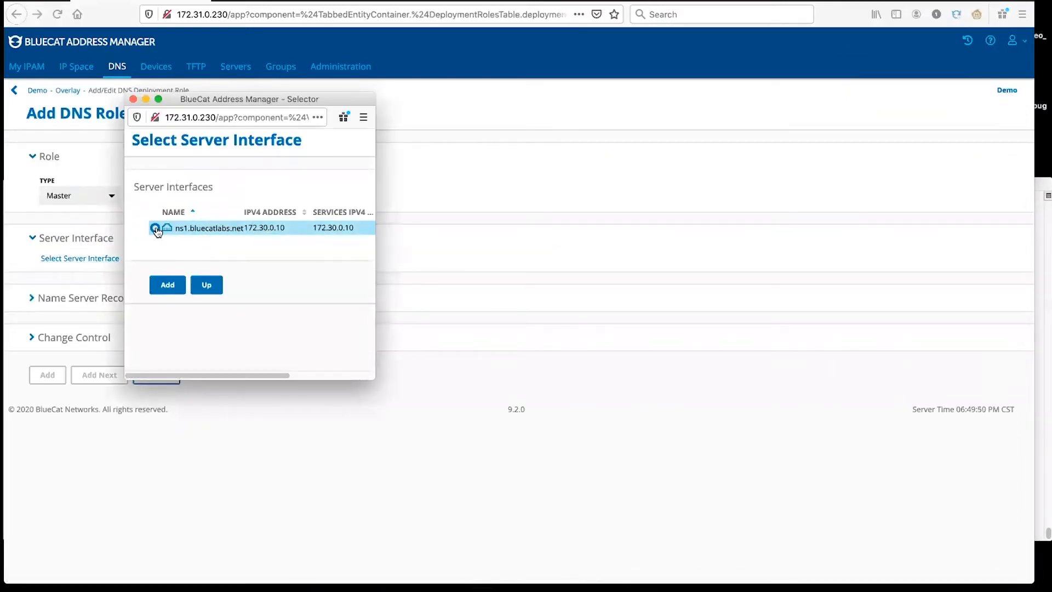
left_click(169, 285)
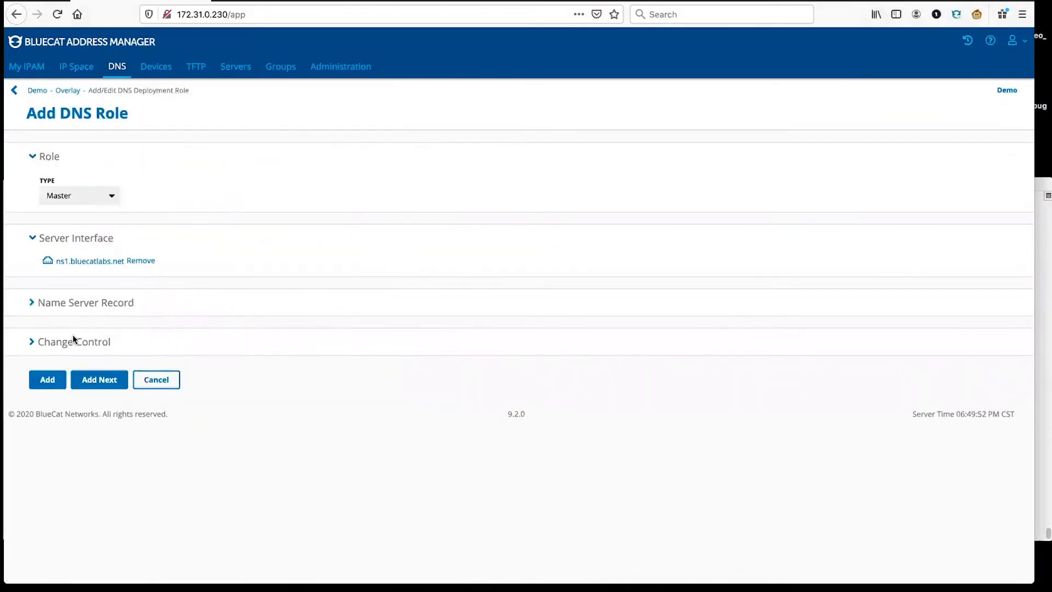
left_click(51, 384)
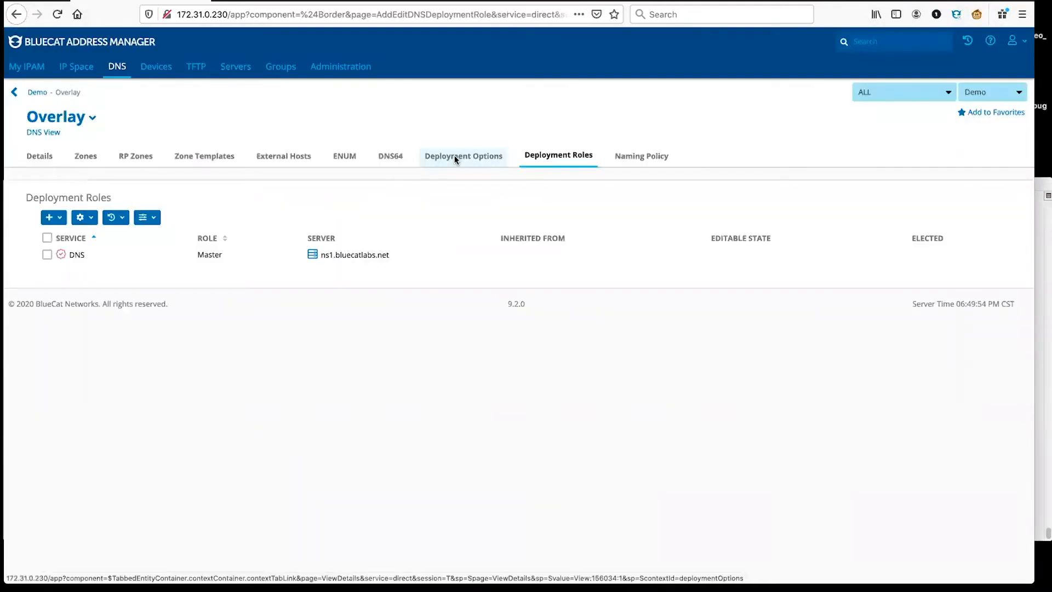
- Add a Forwarding DNS deployment option with the address 127.0.0.1 to the Overlay view
left_click(455, 159)
left_click(54, 217)
left_click(66, 236)
left_click(155, 193)
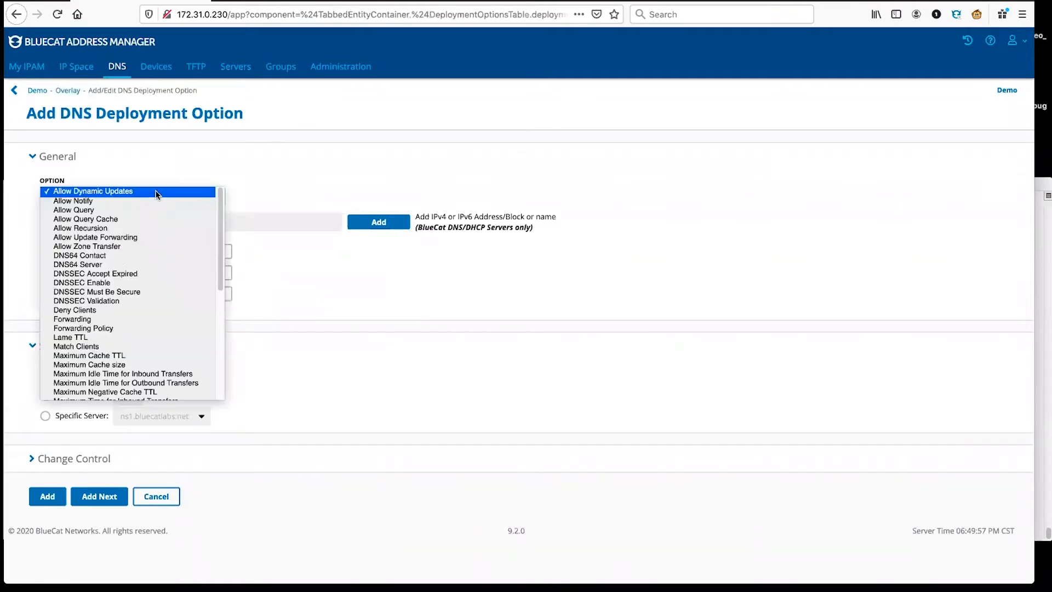
left_click(104, 319)
left_click(75, 247)
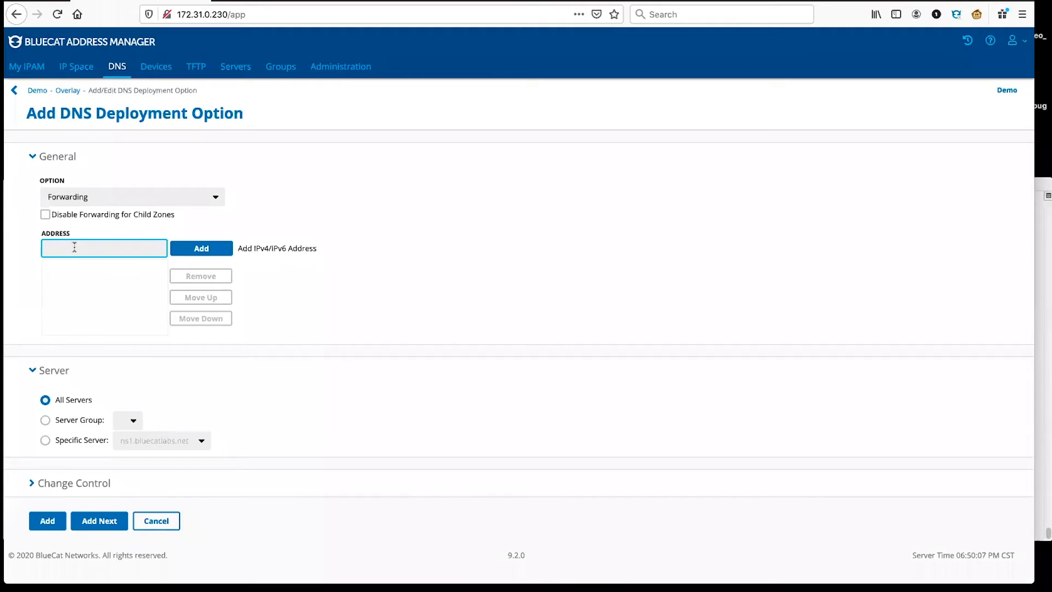
type("12")
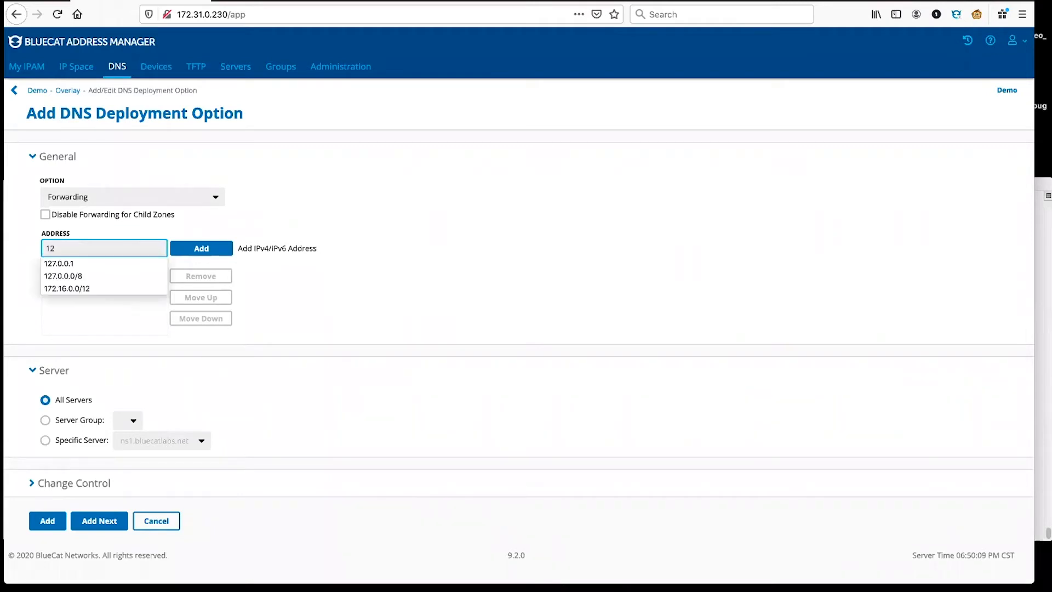
type("7..")
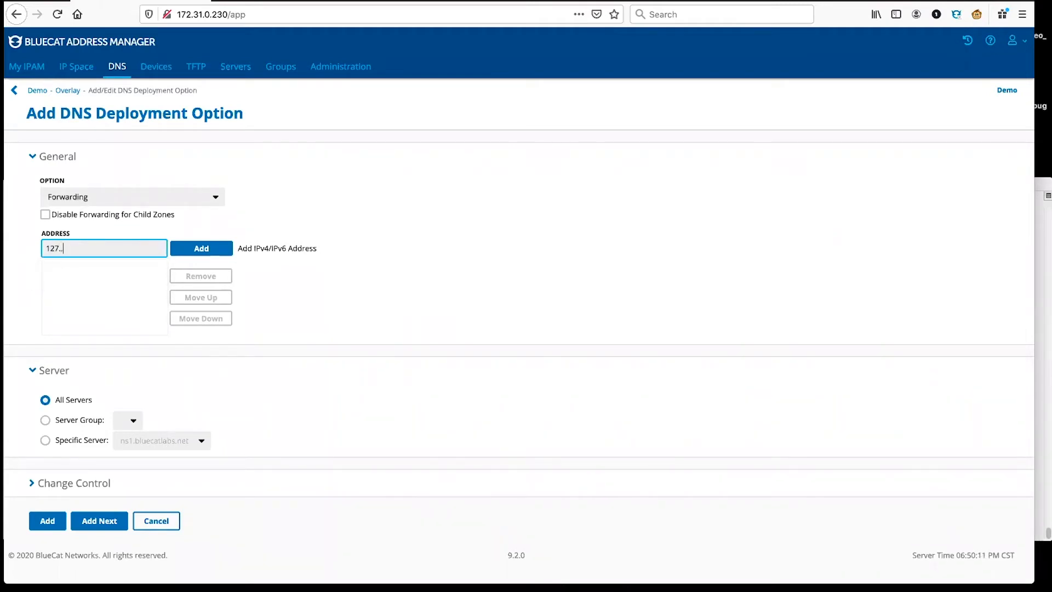
key("BackSpace")
key("BackSpace")
type(".")
key("BackSpace")
type("0.0")
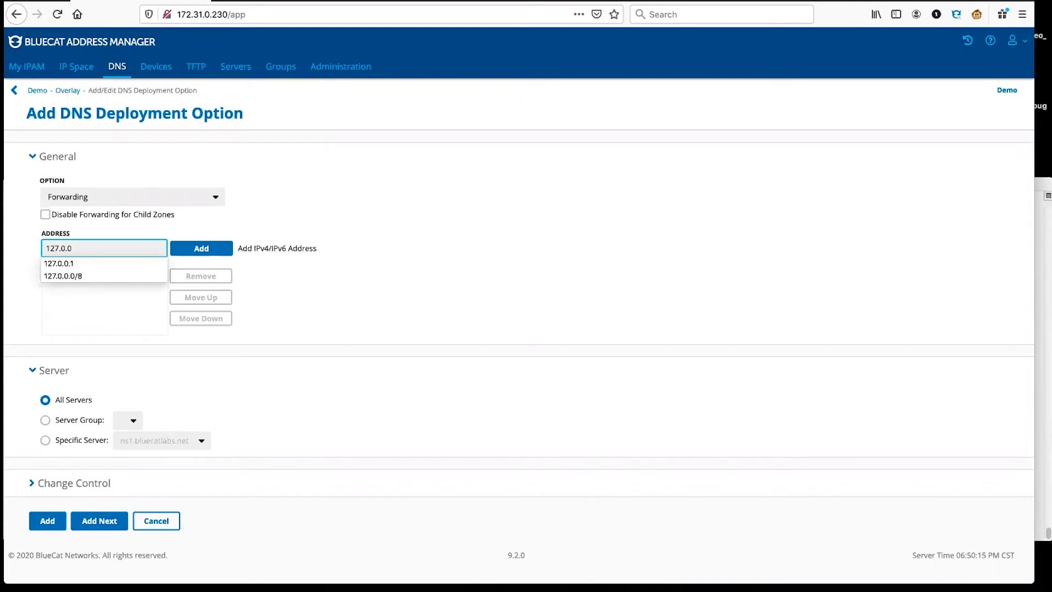
type(".1")
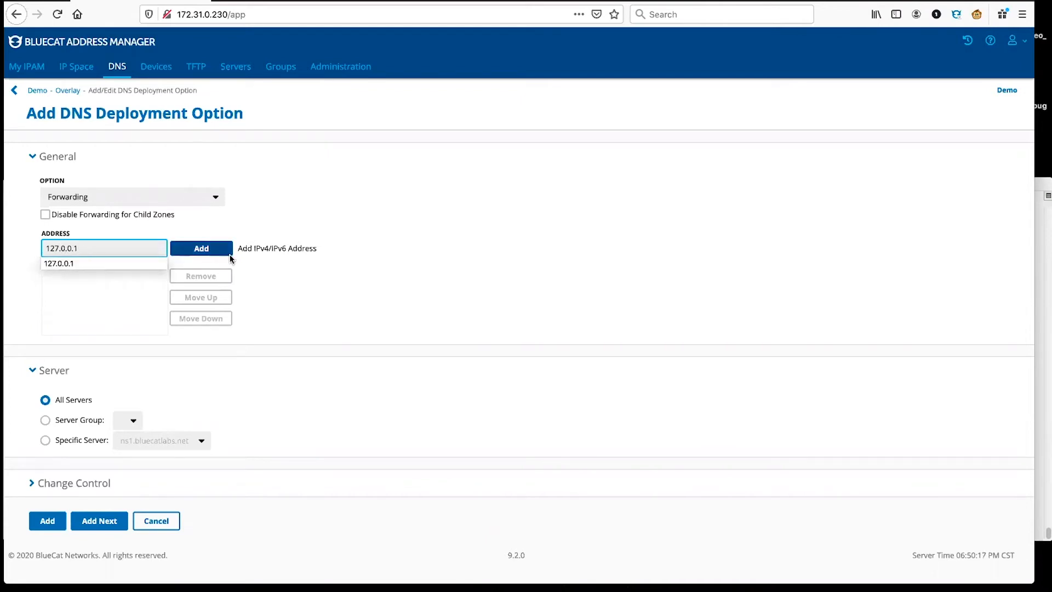
left_click(198, 249)
left_click(47, 521)
- Add a Forwarding Policy DNS deployment option set to "only" to the Overlay view
left_click(50, 218)
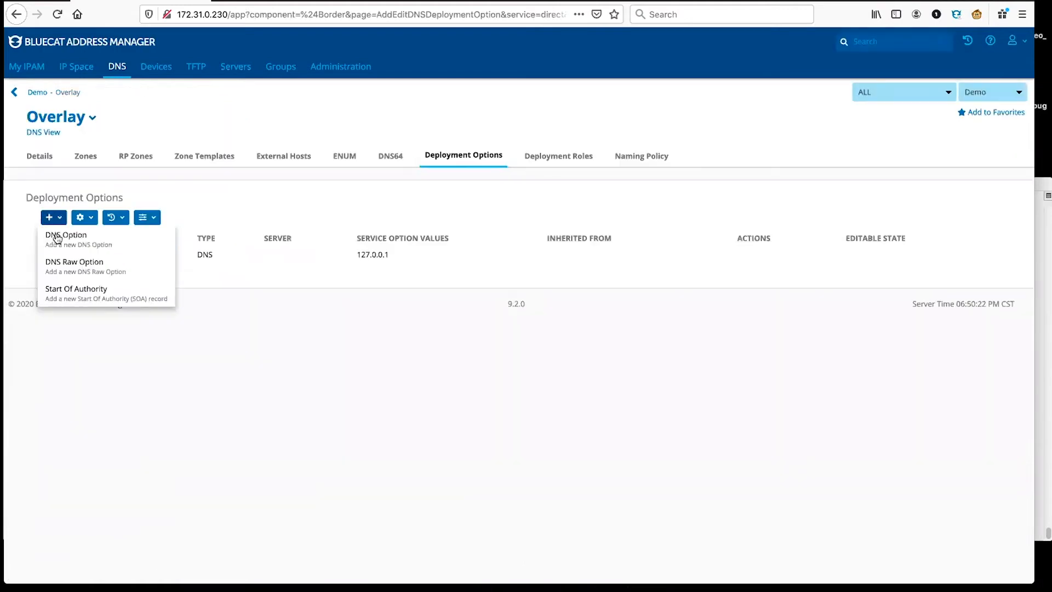
left_click(57, 234)
left_click(111, 199)
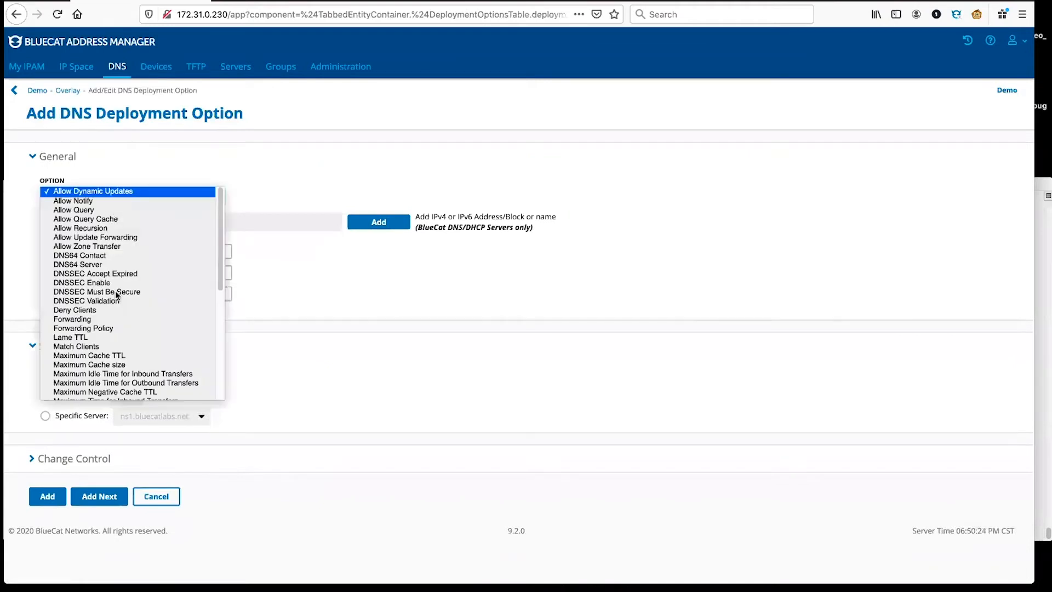
left_click(115, 327)
left_click(72, 217)
left_click(64, 223)
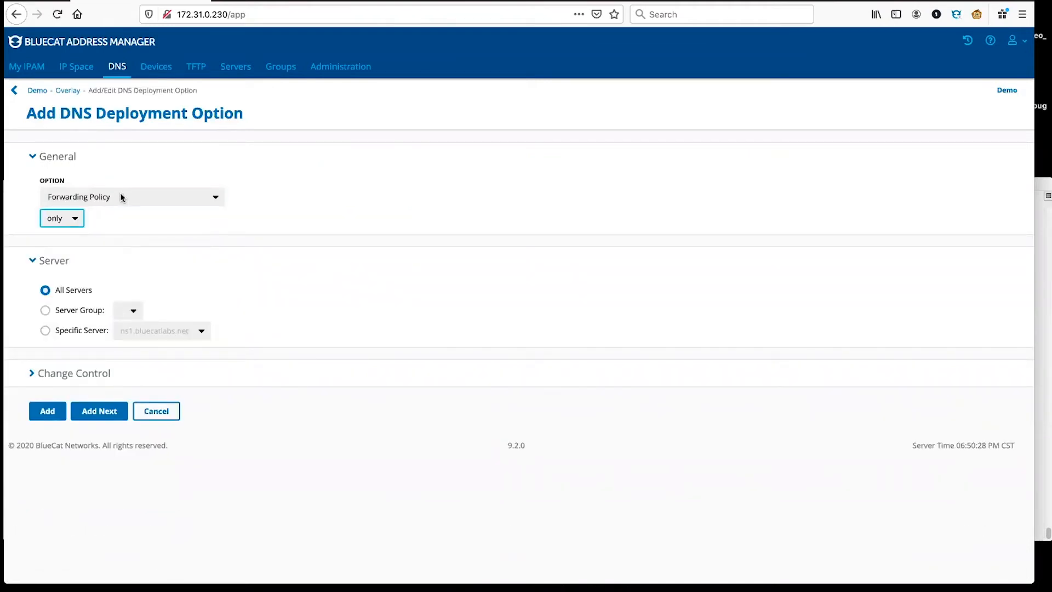
left_click(49, 416)
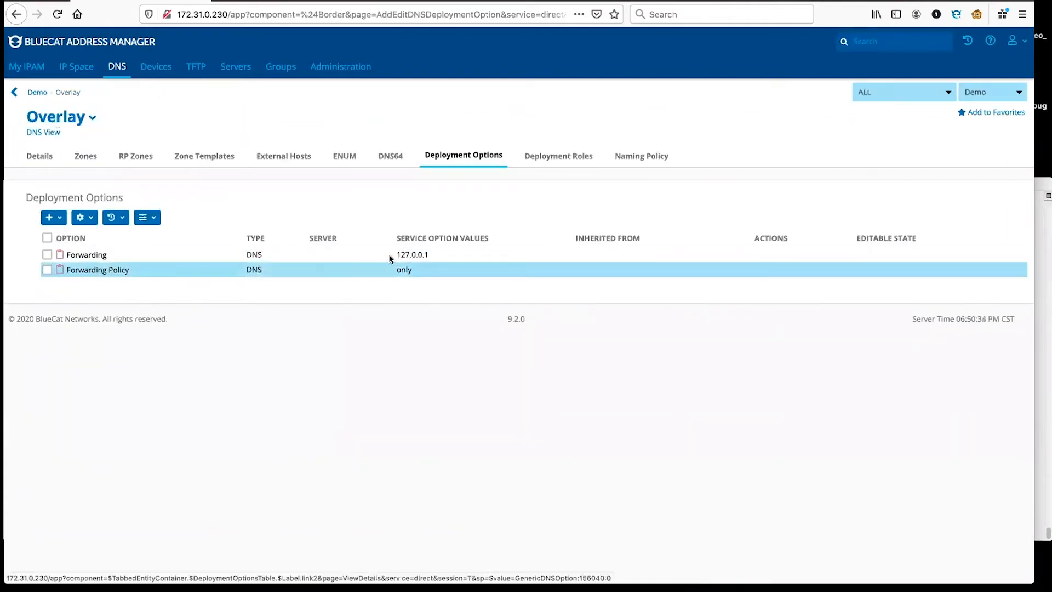
left_click_drag(433, 252, 378, 259)
left_click(397, 280)
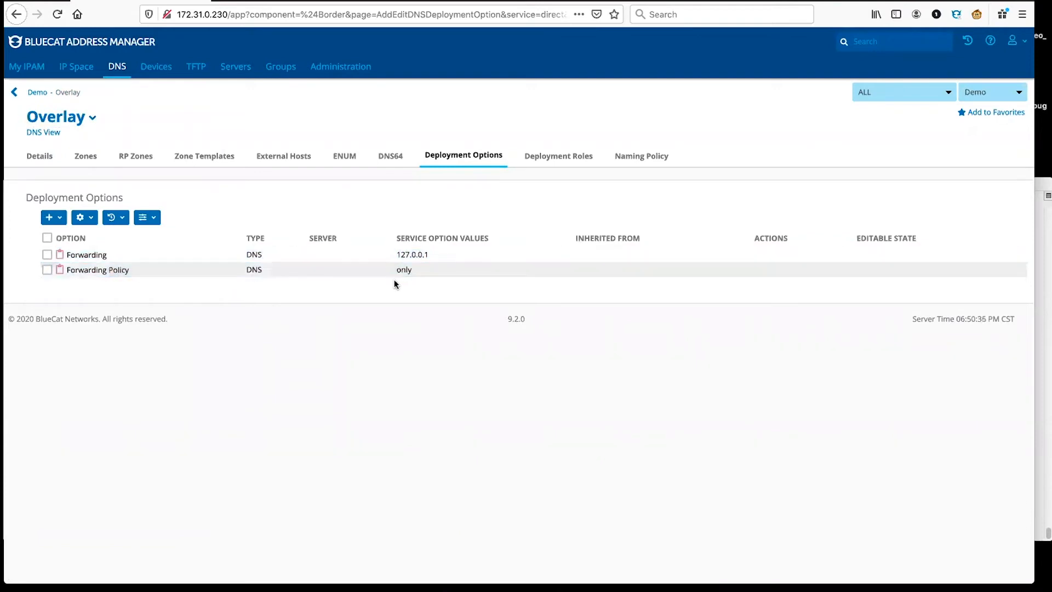
- Start another DNS deployment option for the Overlay view and set its option type to Match Clients
left_click(50, 218)
left_click(68, 235)
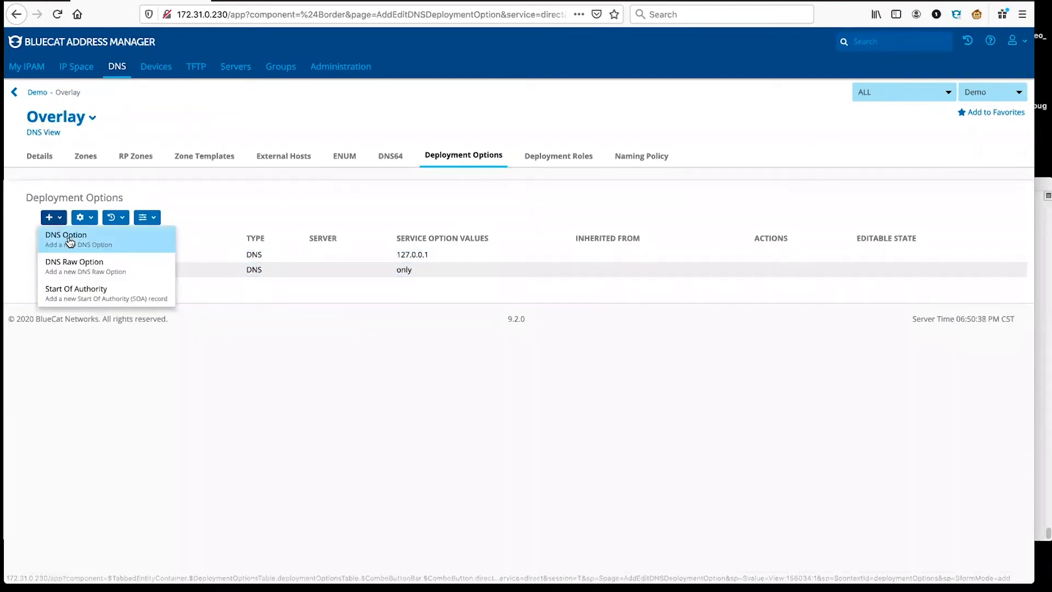
left_click(136, 192)
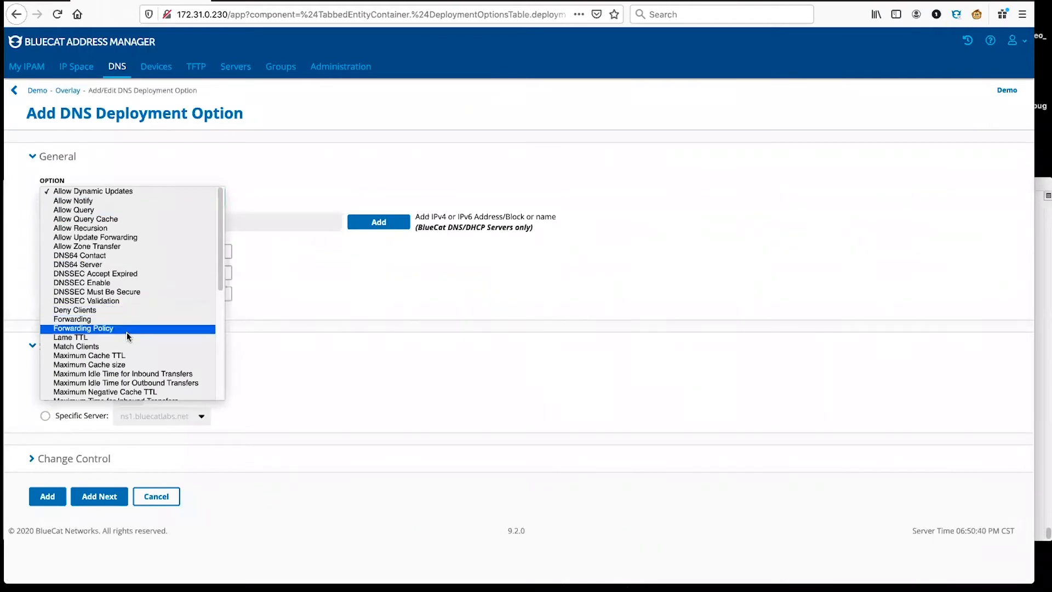
left_click(126, 347)
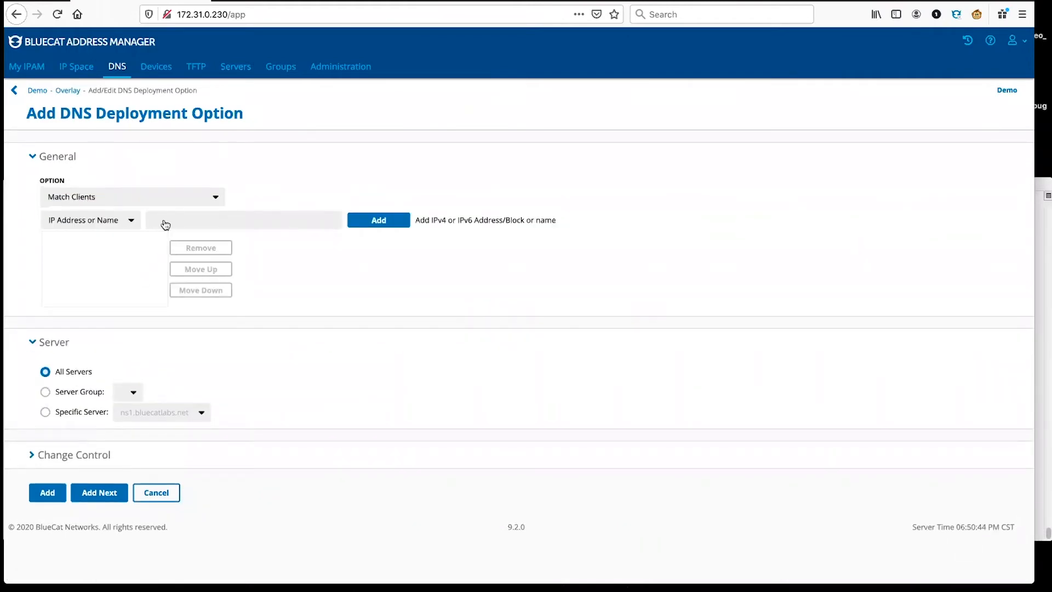
- Switch to the terminal and copy the IP address 172.31.3.173 from the ifconfig output
key("super+Tab")
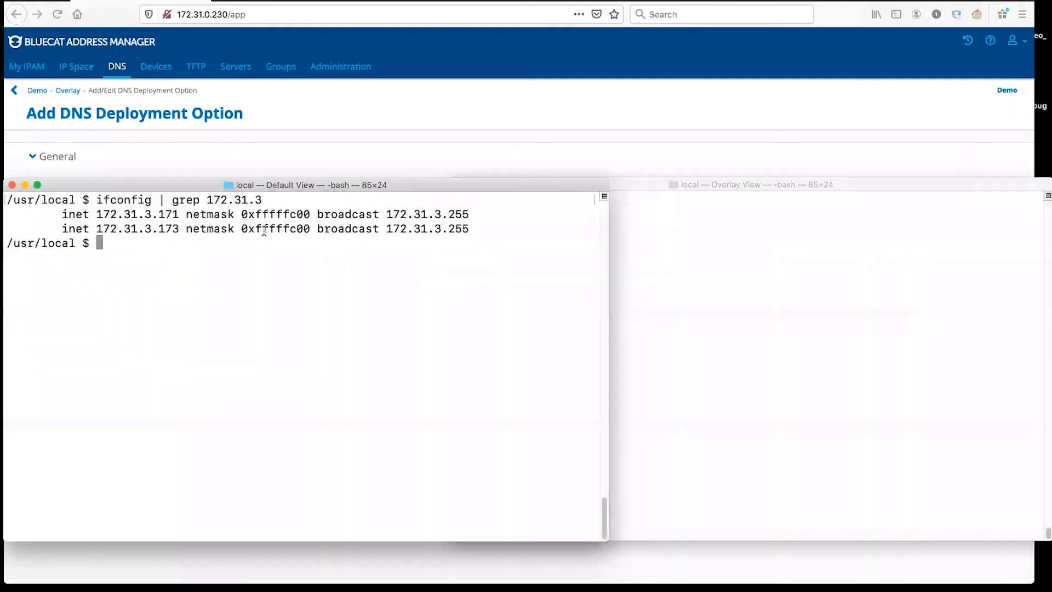
double_click(164, 214)
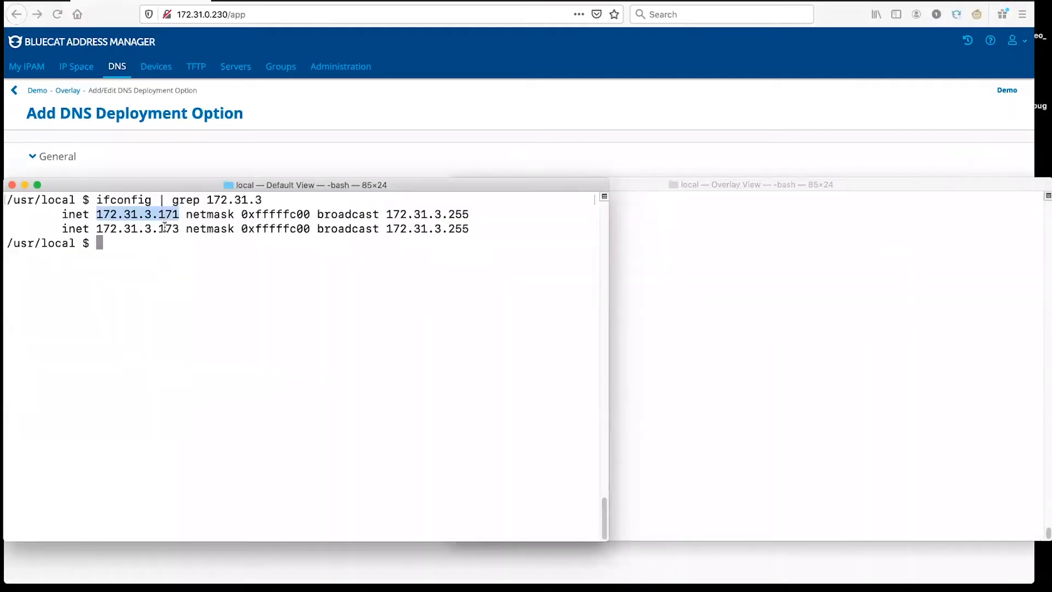
double_click(166, 228)
key("super+c")
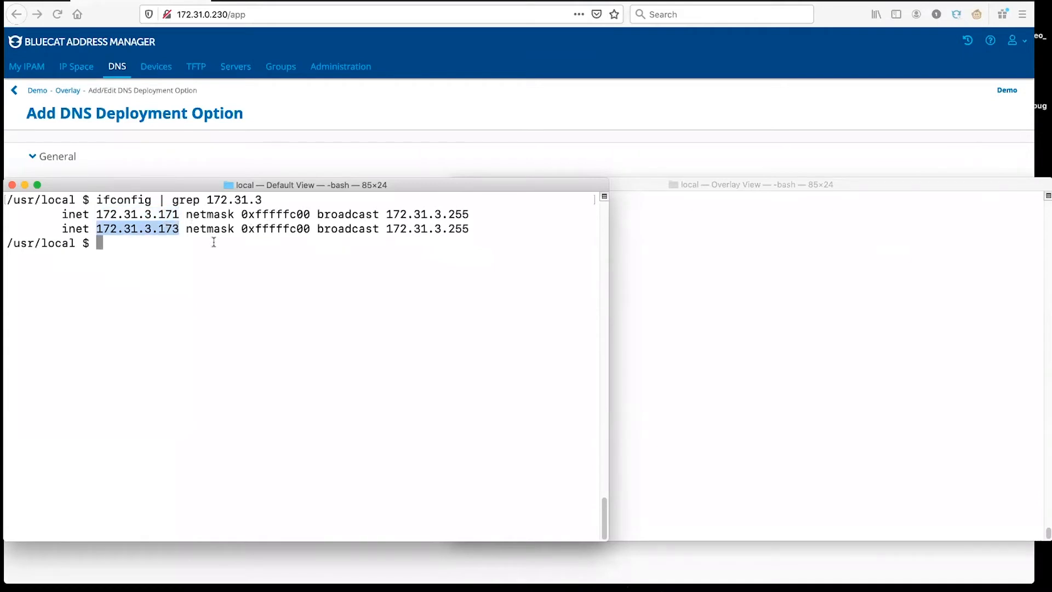
- Return to the BlueCat Address Manager page and add the Match Clients option with the address 172.31.3.173 to the Overlay view
left_click(285, 136)
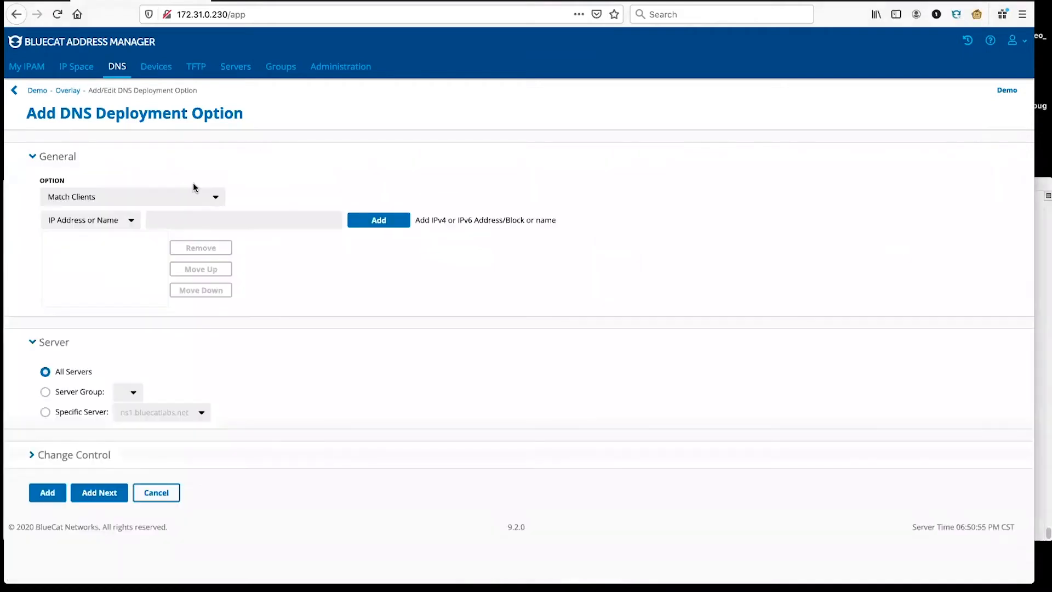
left_click(178, 219)
key("super+v")
left_click(374, 218)
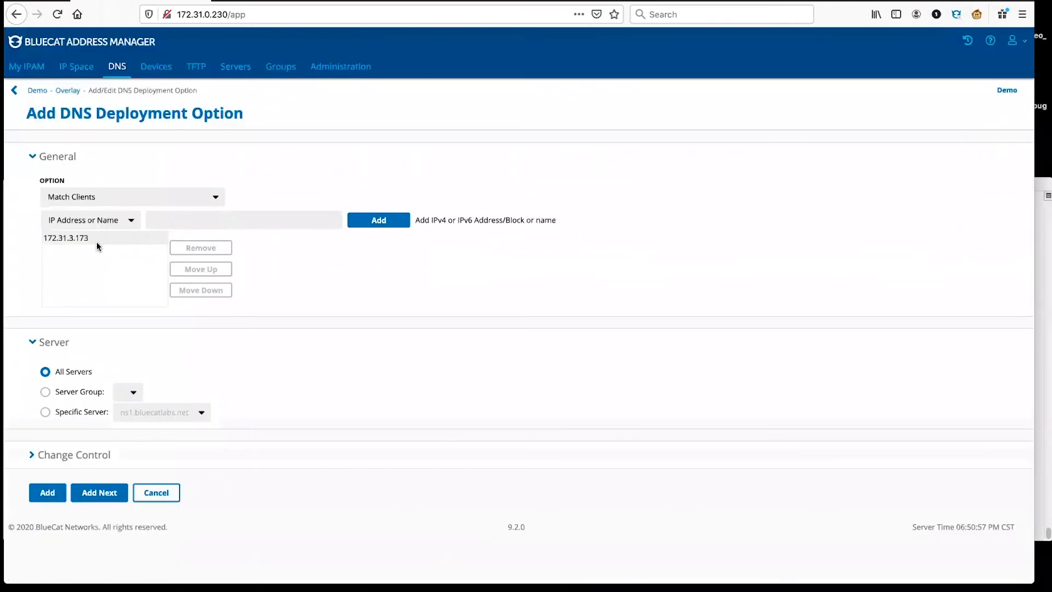
left_click(49, 493)
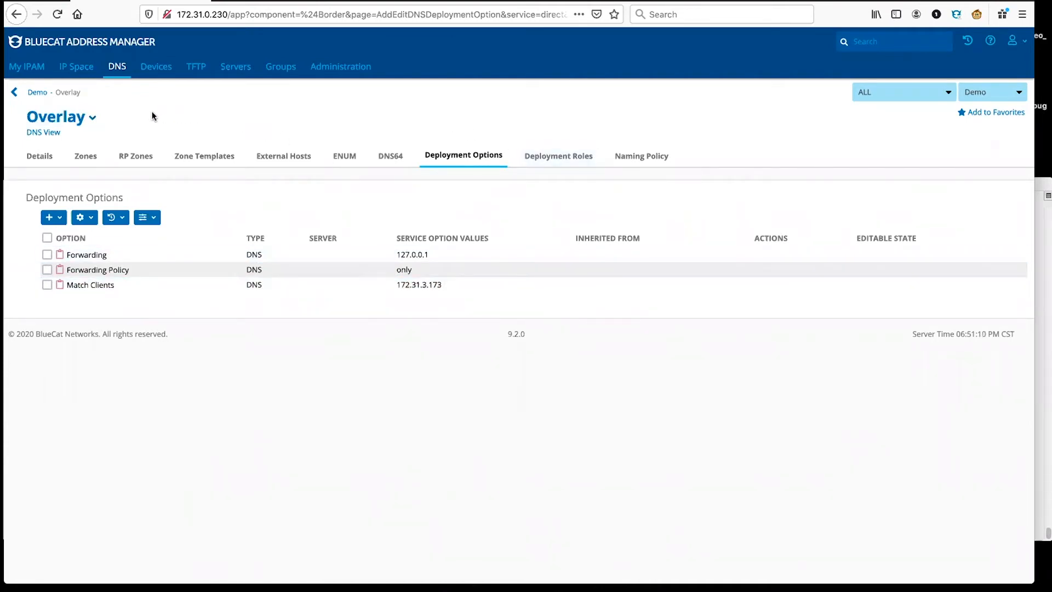
- Add an Allow Recursion DNS deployment option with the address 172.31.3.173 to the Overlay view
left_click(53, 217)
left_click(57, 236)
left_click(141, 189)
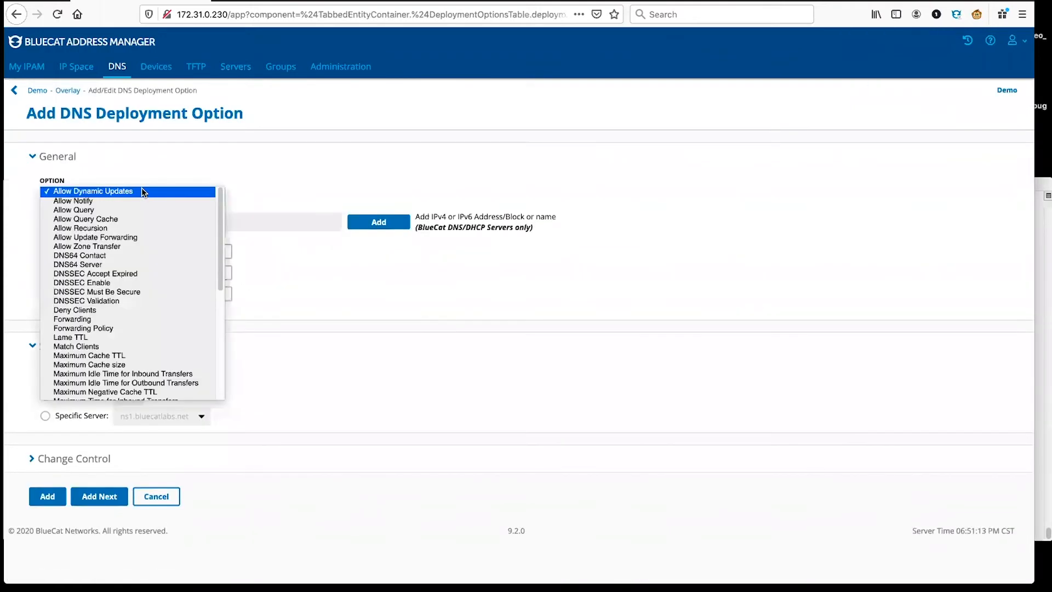
left_click(105, 227)
left_click(163, 219)
key("ctrl+v")
left_click(275, 183)
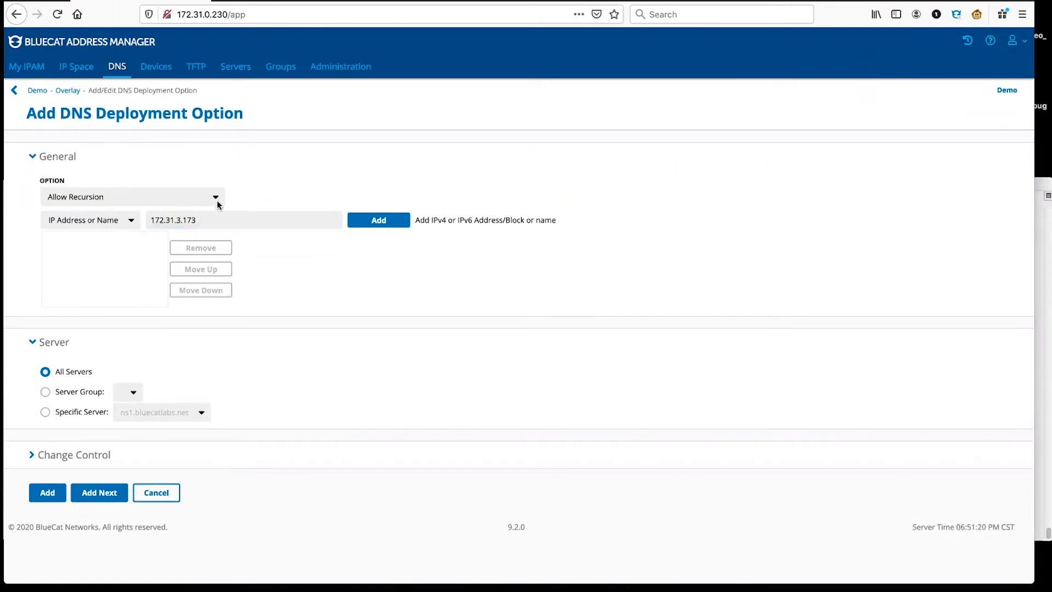
left_click(377, 221)
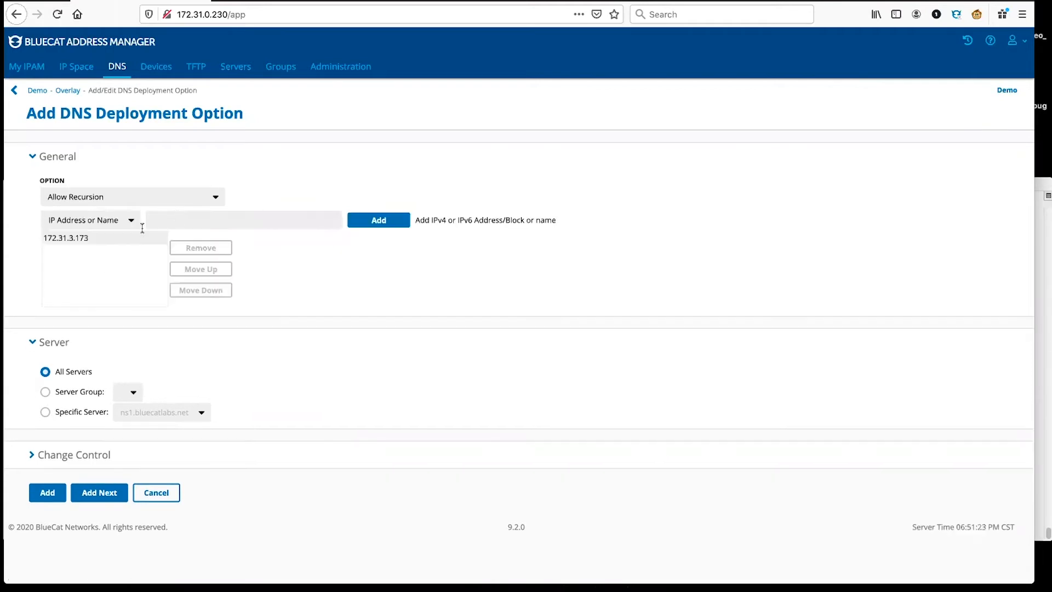
left_click(47, 493)
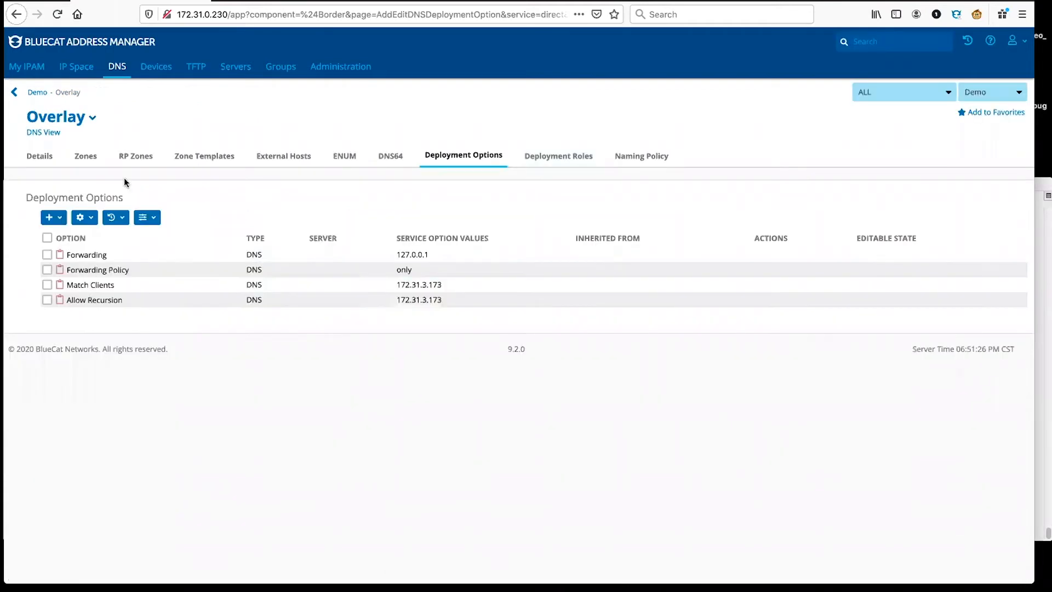
- Start a DNS raw option for the Overlay view with the data: response-policy { zone "additions"; zone "deletions" policy NXDOMAIN; };
left_click(50, 217)
left_click(77, 277)
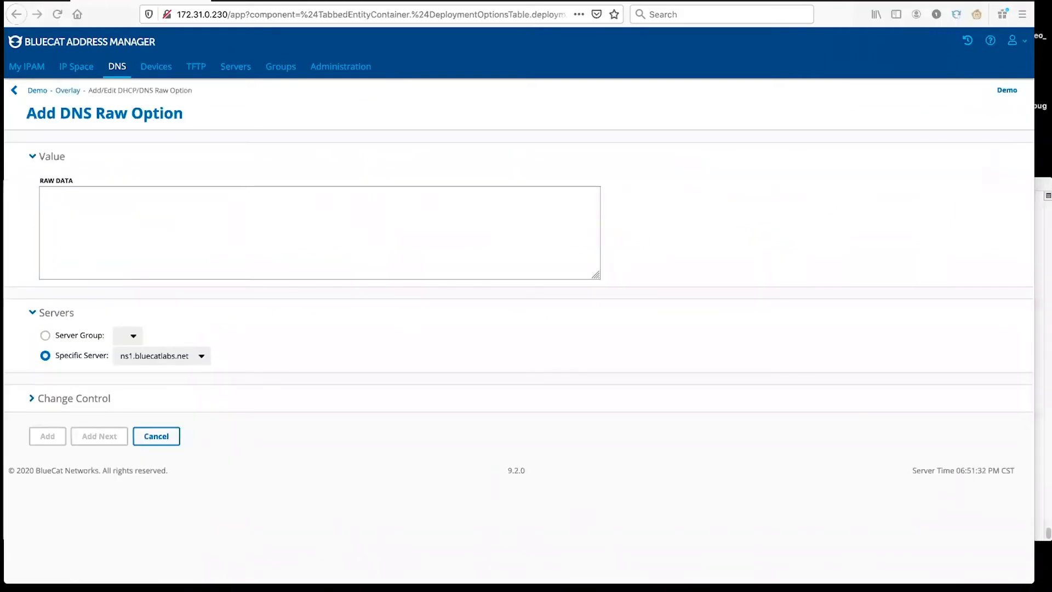
left_click(258, 218)
type("response-policy { zone \"additions\"; zone \"deletions\" policy NXDOMAIN; };")
- Review the zone names and the NXDOMAIN policy in the raw data, and add the raw option for ns1.bluecatlabs.net to the Overlay view
double_click(86, 194)
left_click(61, 196)
double_click(131, 193)
double_click(167, 195)
double_click(166, 192)
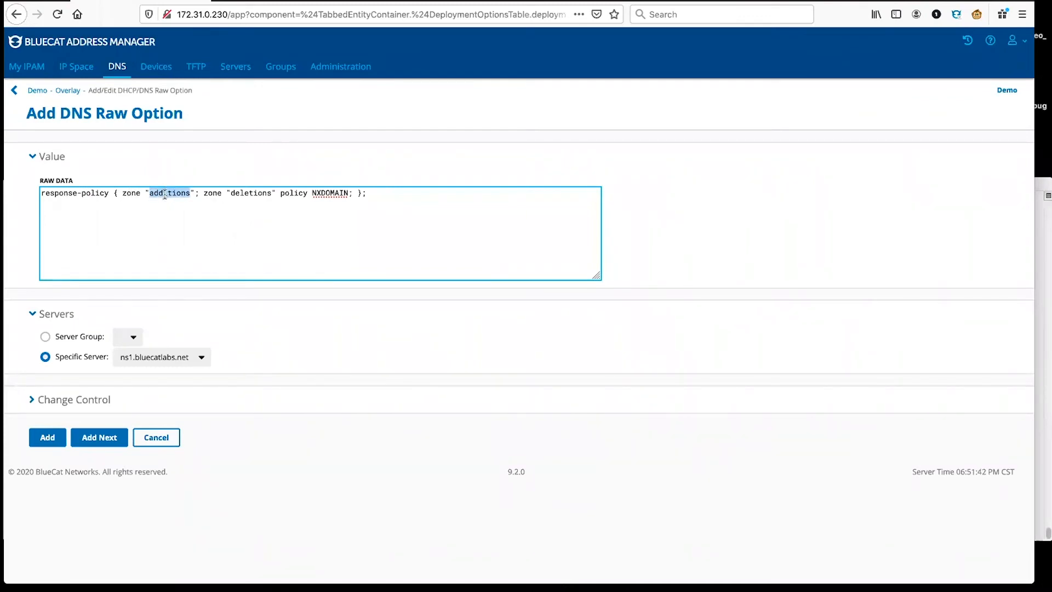
left_click(165, 194)
double_click(213, 193)
double_click(244, 193)
double_click(329, 193)
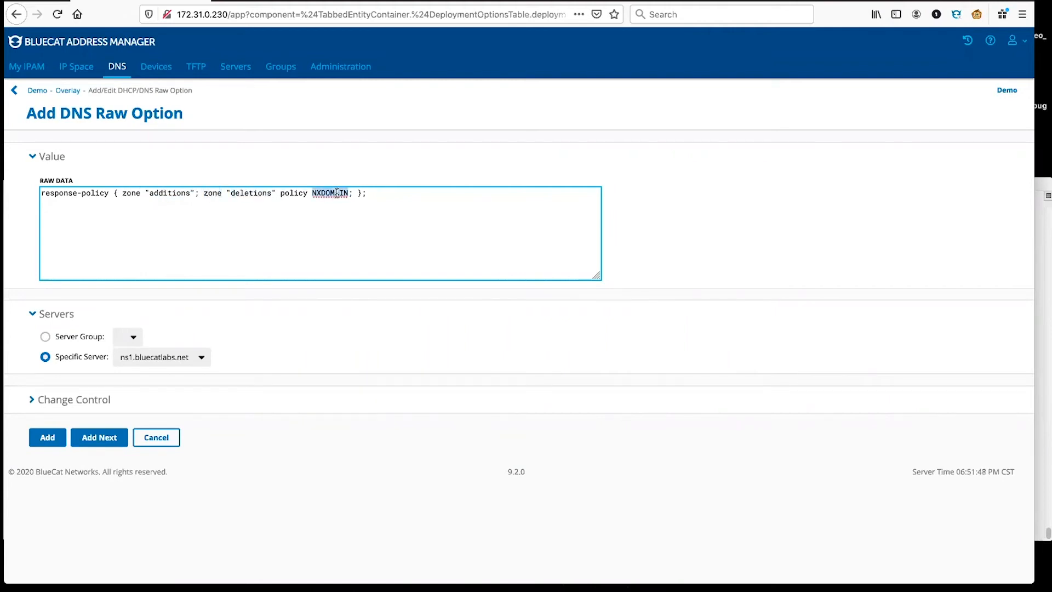
left_click(314, 192)
left_click(204, 194)
left_click_drag(252, 195, 346, 191)
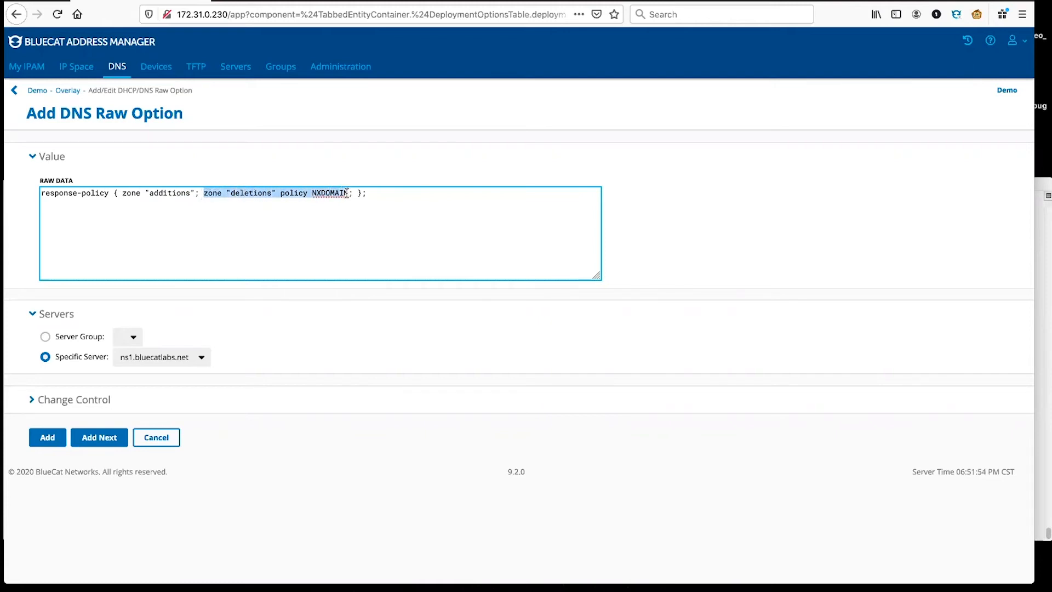
double_click(334, 192)
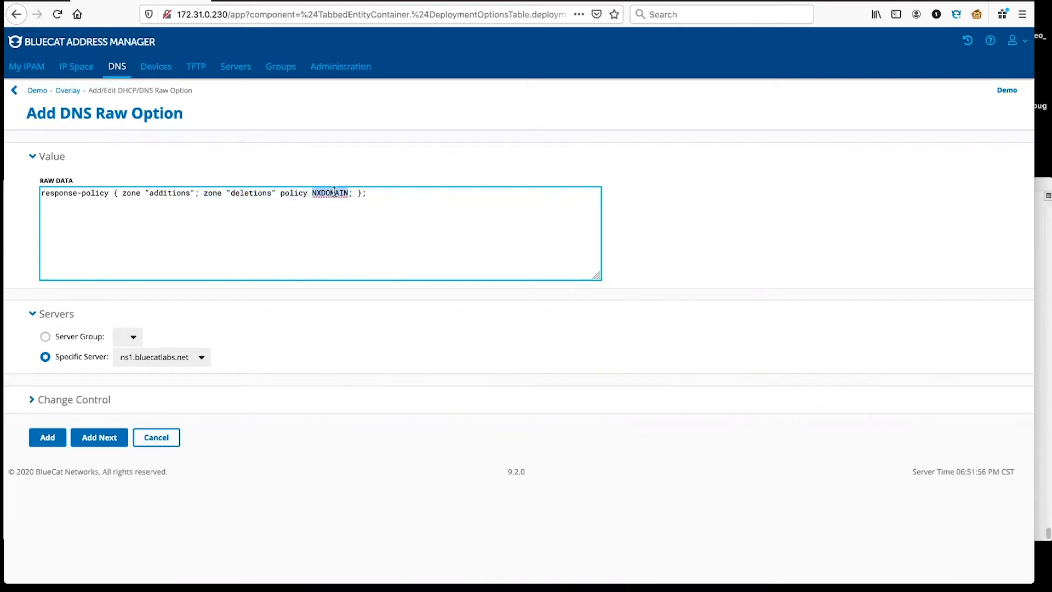
triple_click(333, 193)
left_click(345, 208)
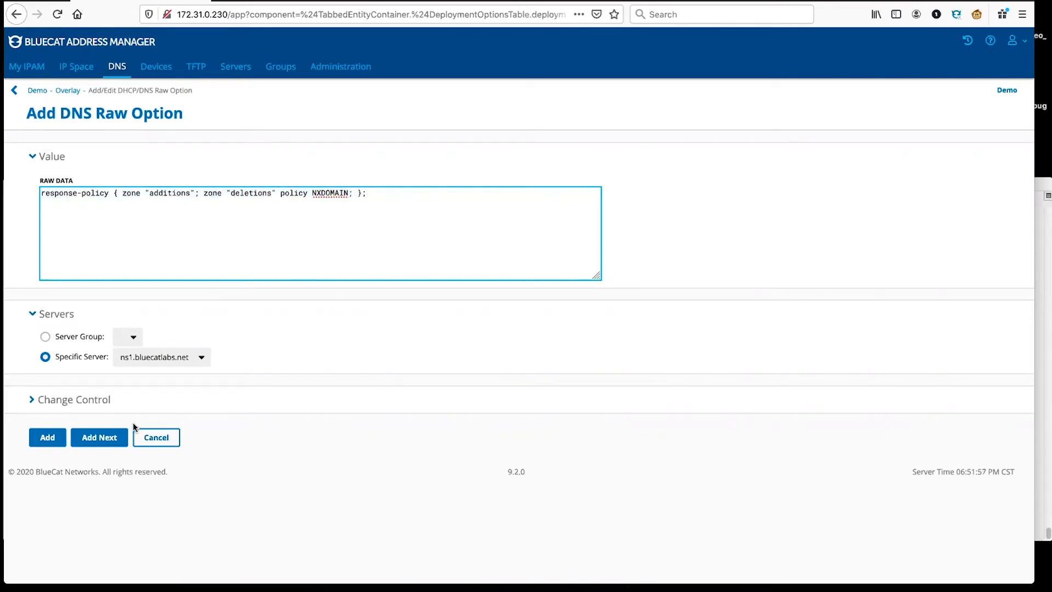
left_click(55, 443)
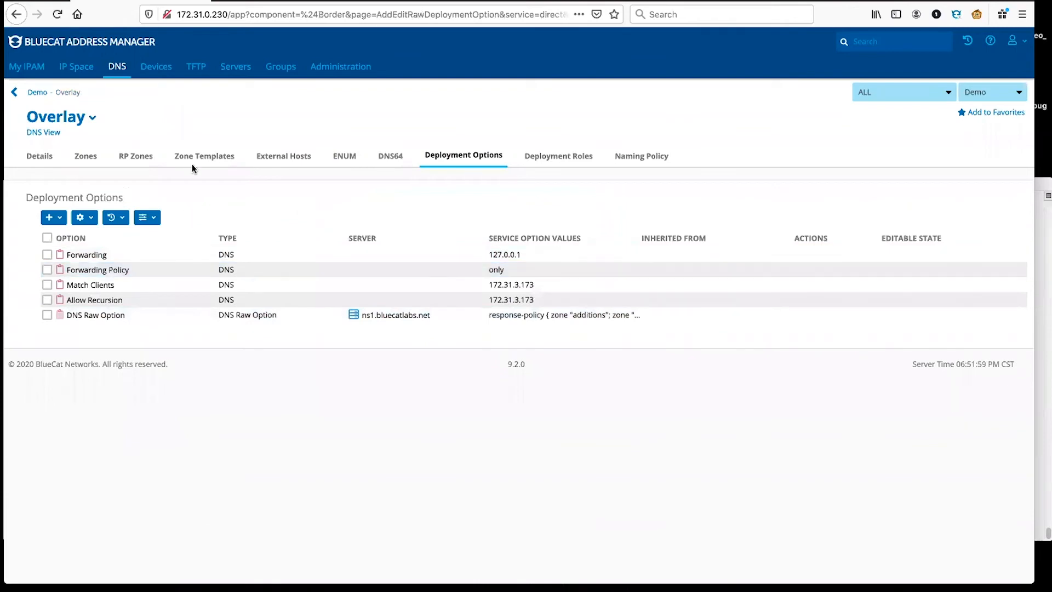
- Add a deployable zone named "additions" to the Overlay view
left_click(90, 156)
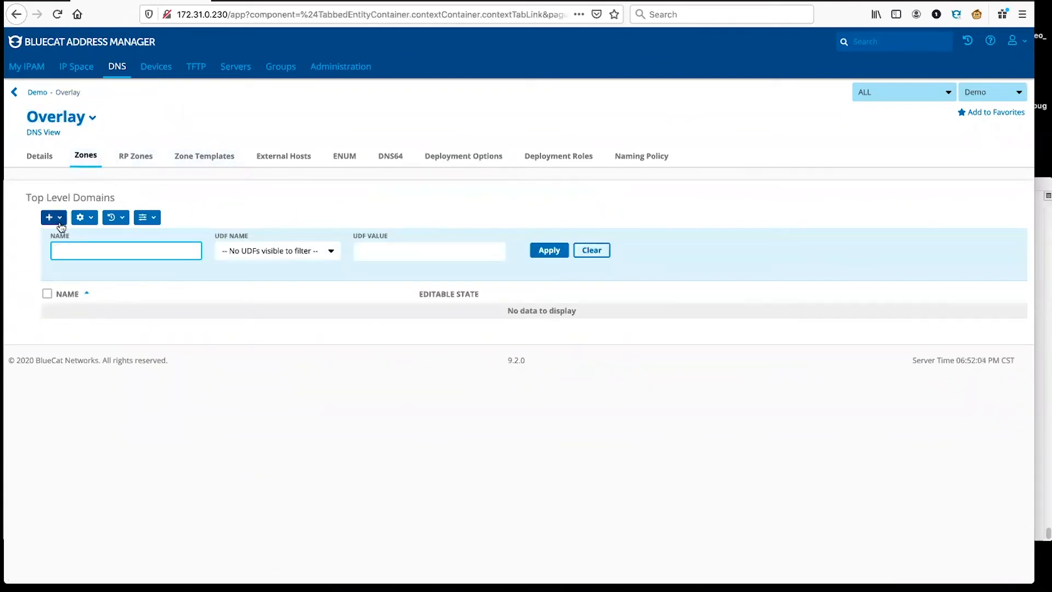
left_click(60, 221)
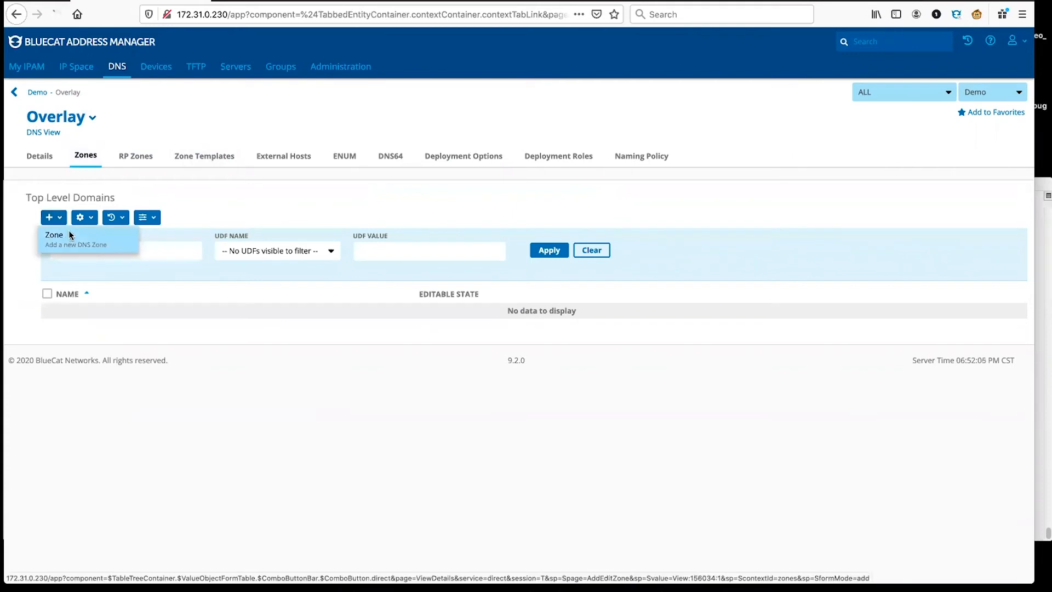
left_click(70, 236)
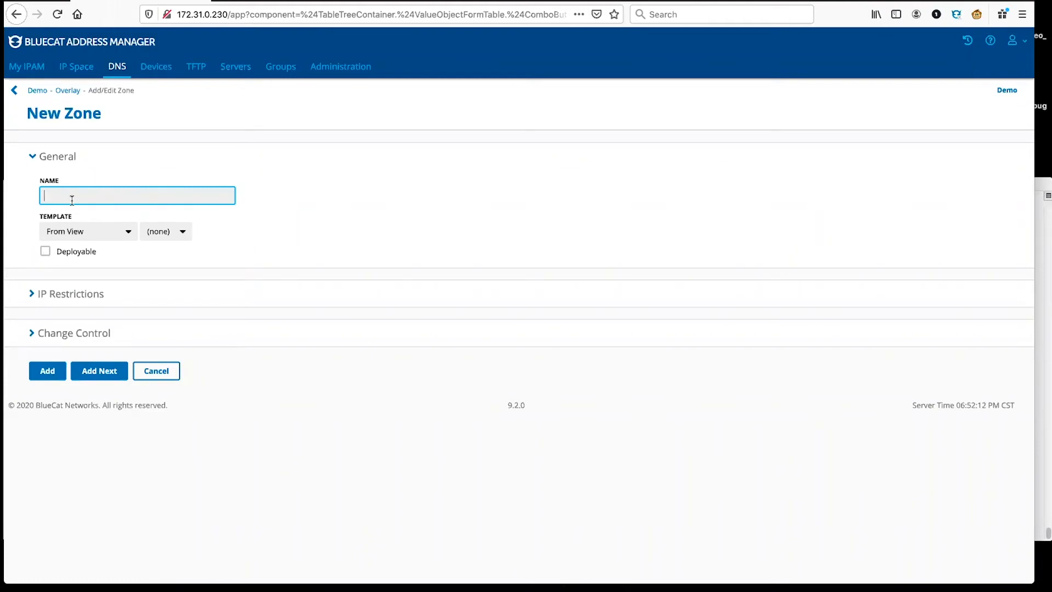
type("add")
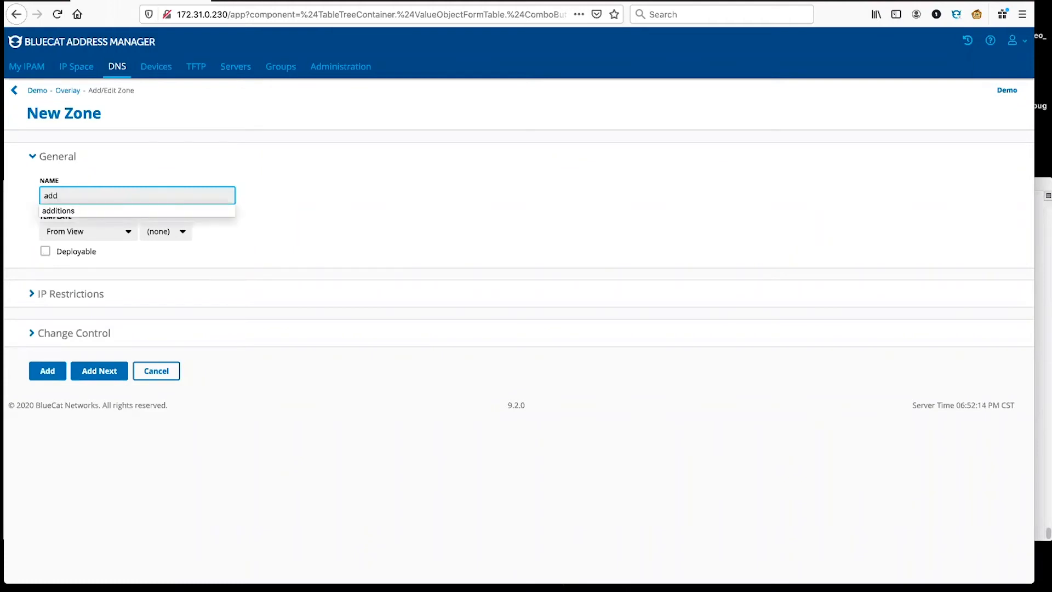
left_click(63, 212)
left_click(46, 250)
left_click(48, 374)
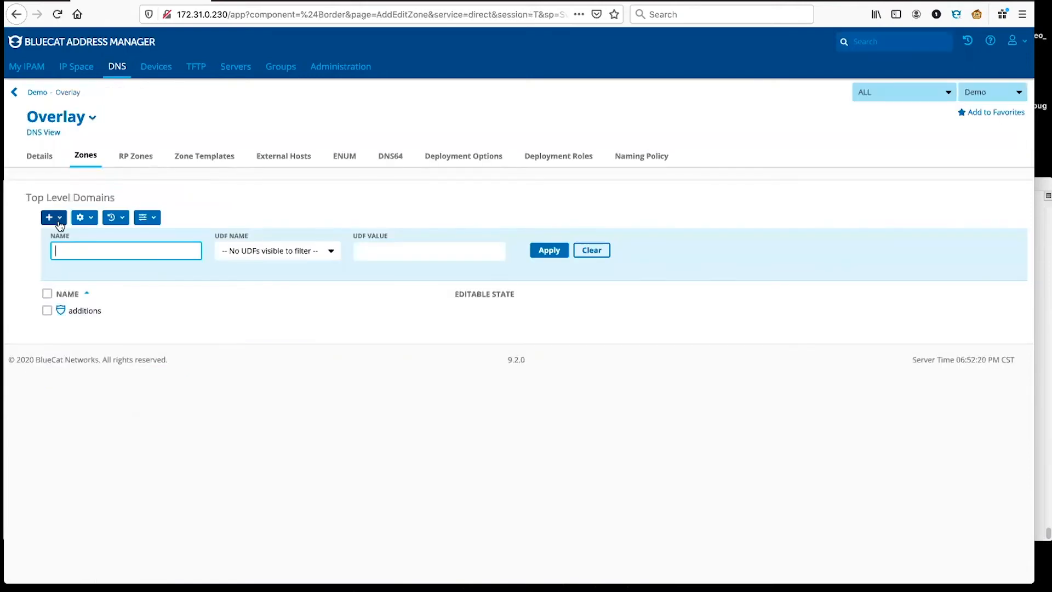
- Add a deployable zone named "deletions" to the Overlay view
left_click(51, 217)
left_click(59, 236)
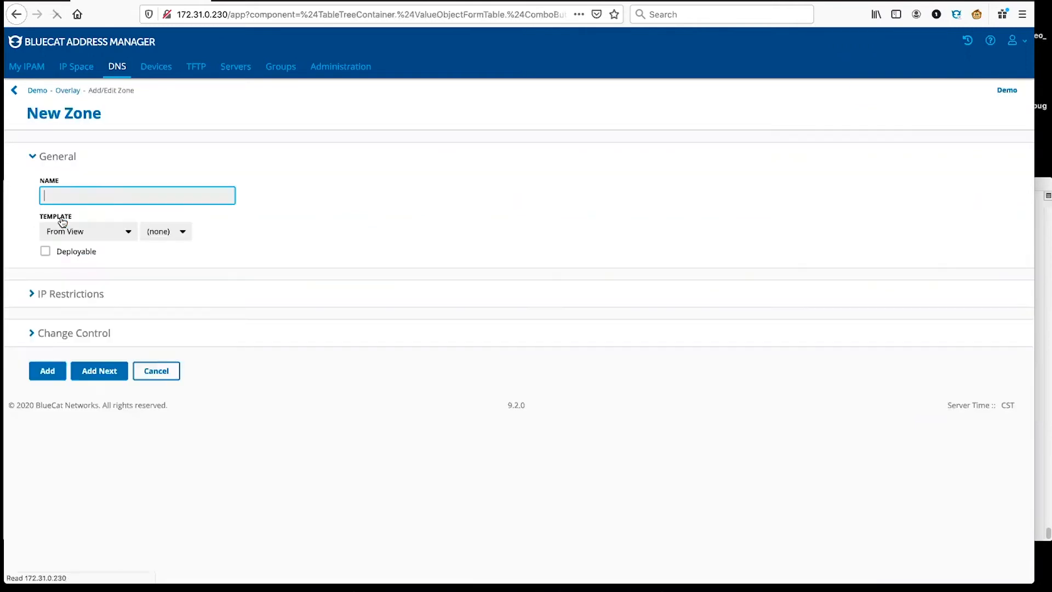
left_click(70, 196)
type("delt")
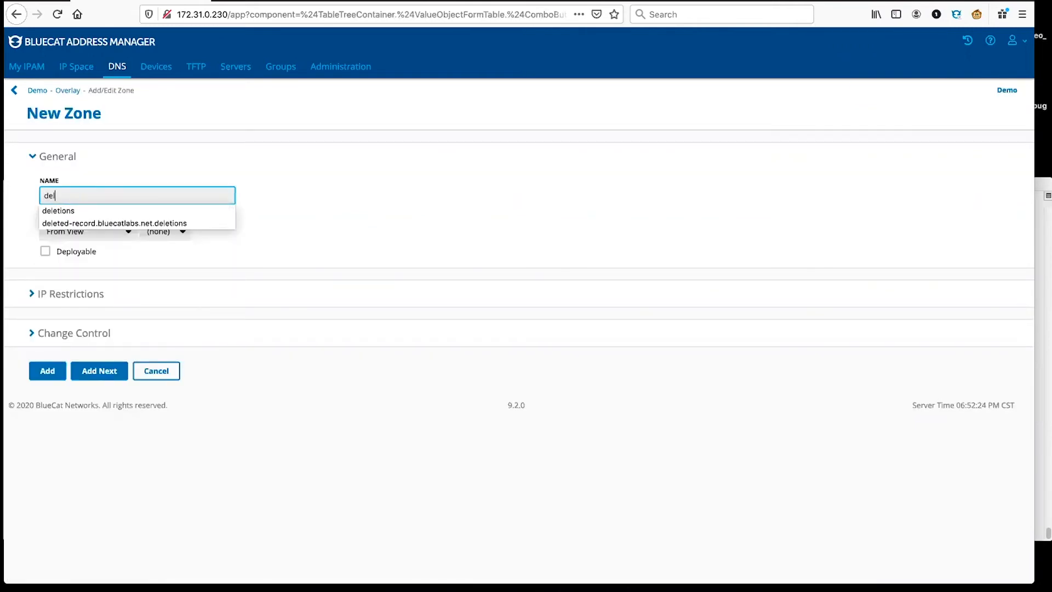
key("BackSpace")
key("BackSpace")
type("letions")
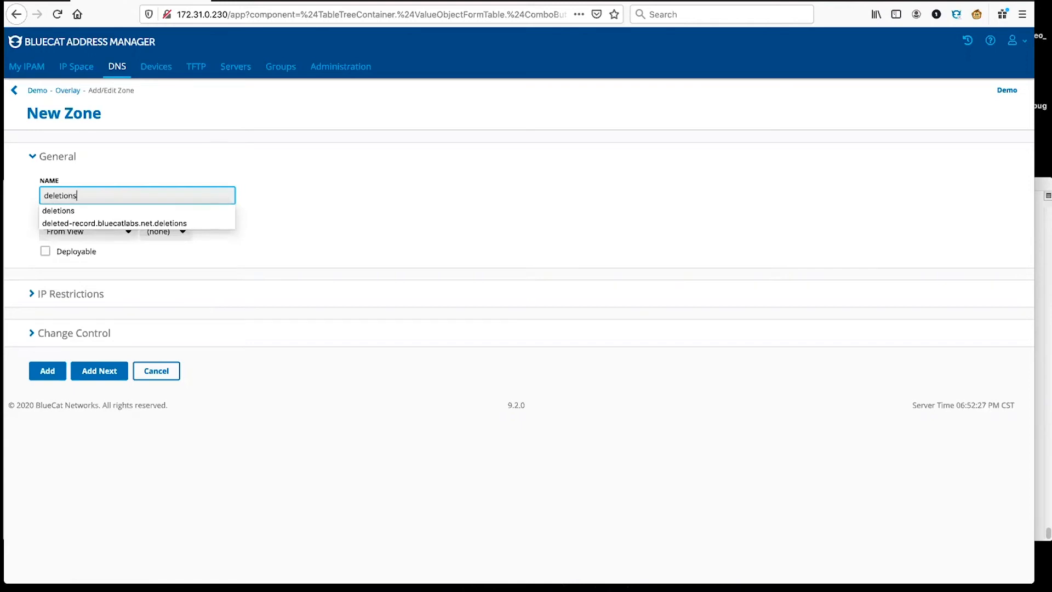
left_click(55, 211)
left_click(46, 251)
left_click(56, 369)
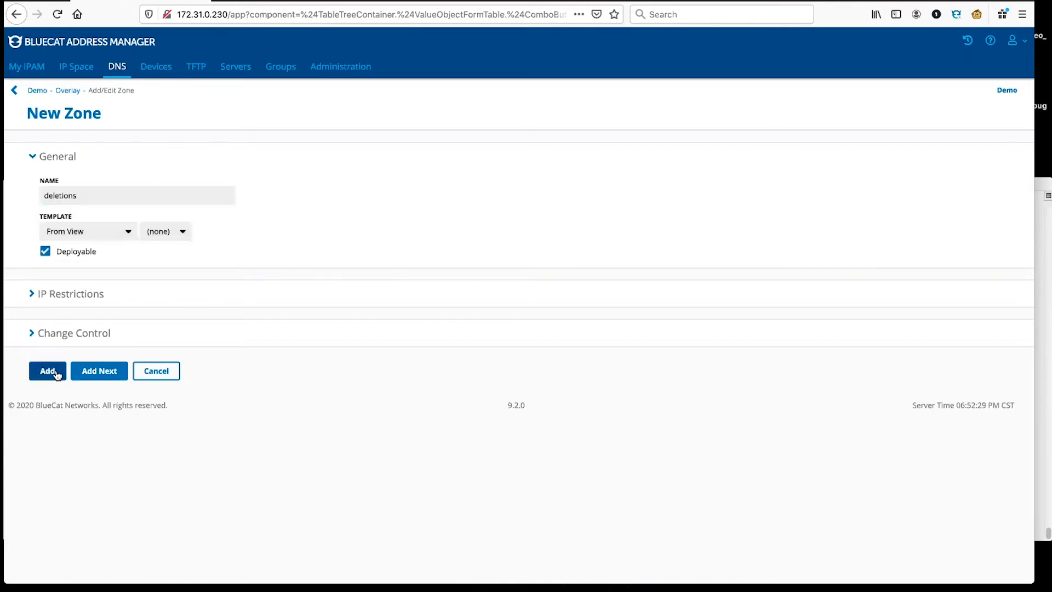
- Start a new host record in the additions zone and name it changed-record.bluecatlabs.net
left_click(76, 311)
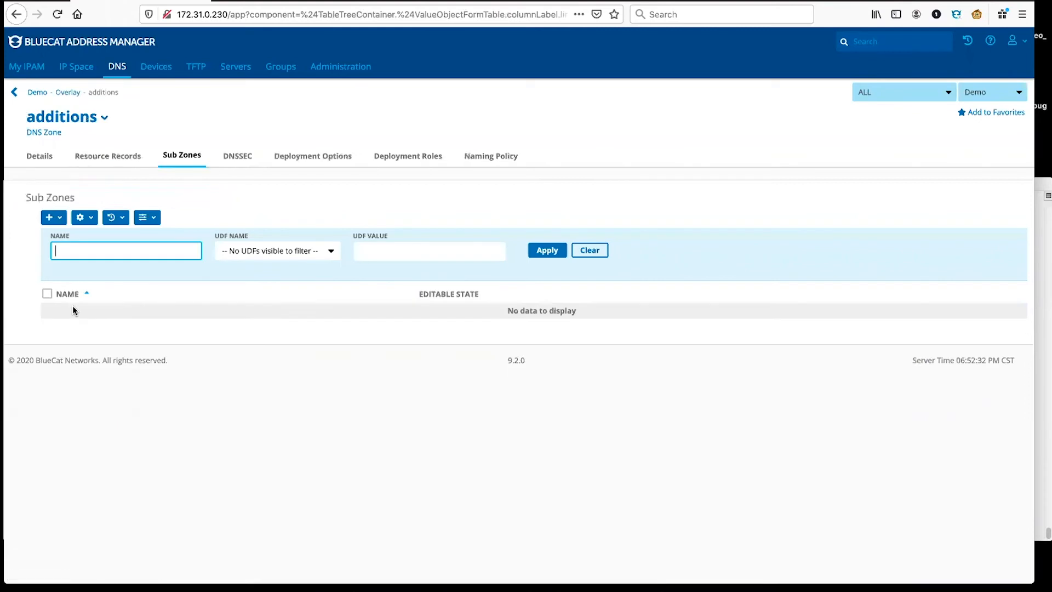
left_click(89, 162)
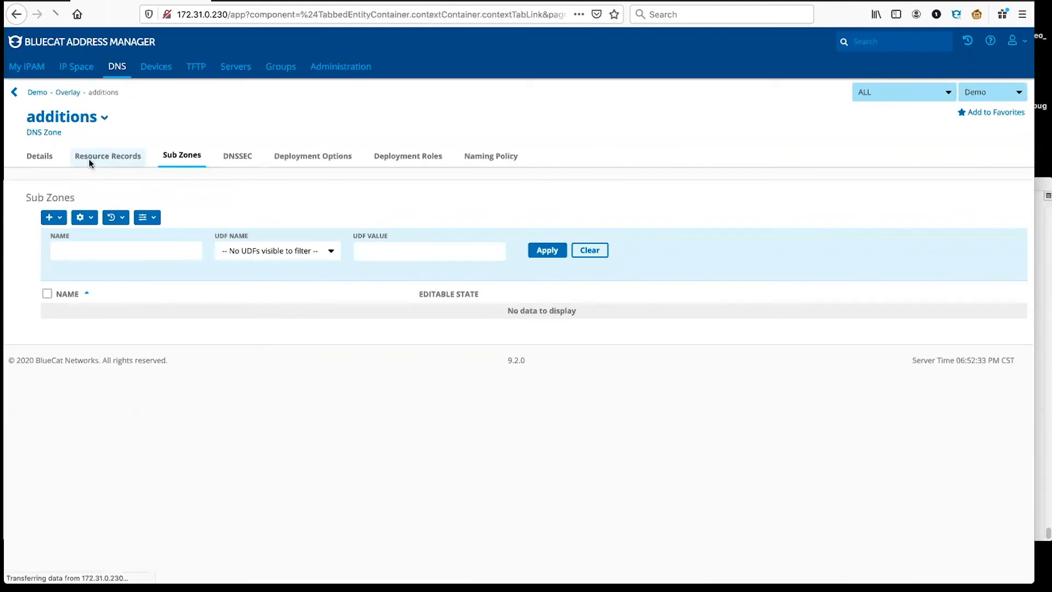
left_click(53, 217)
left_click(57, 246)
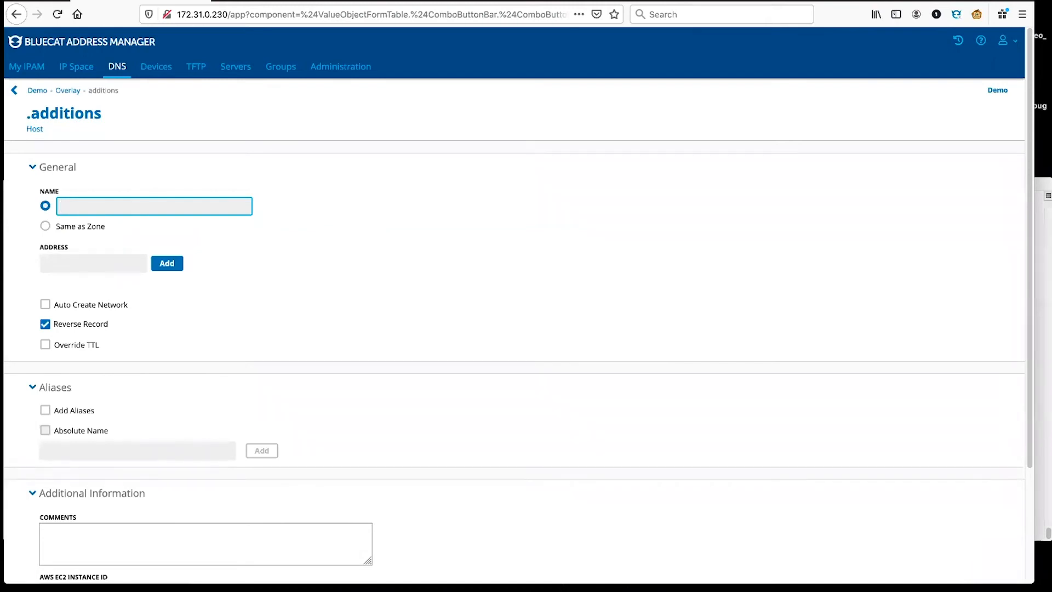
key("super+Tab")
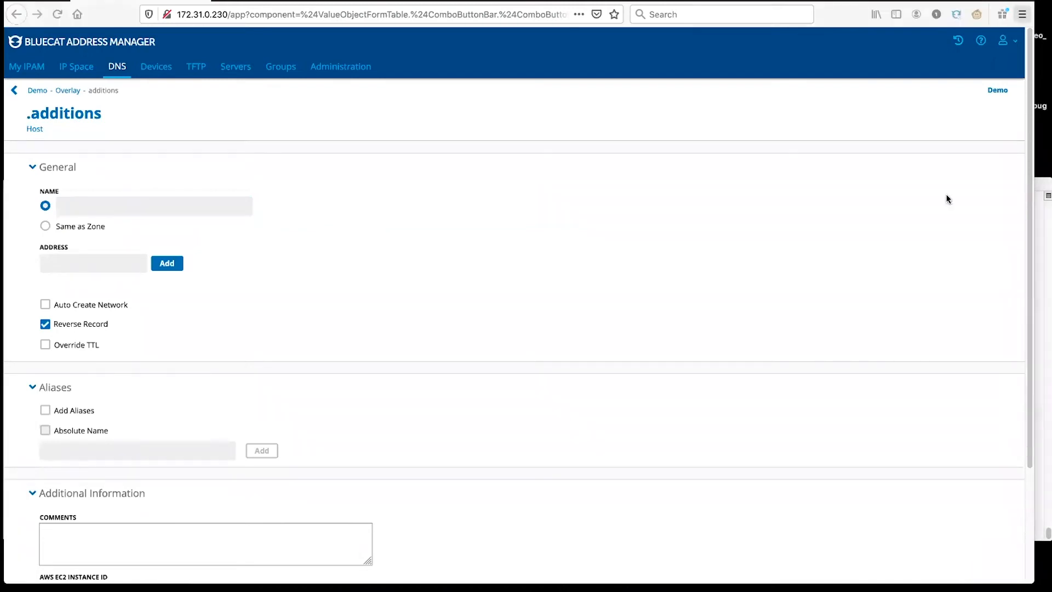
left_click(108, 204)
type("changed-record.bluecatlabs.net")
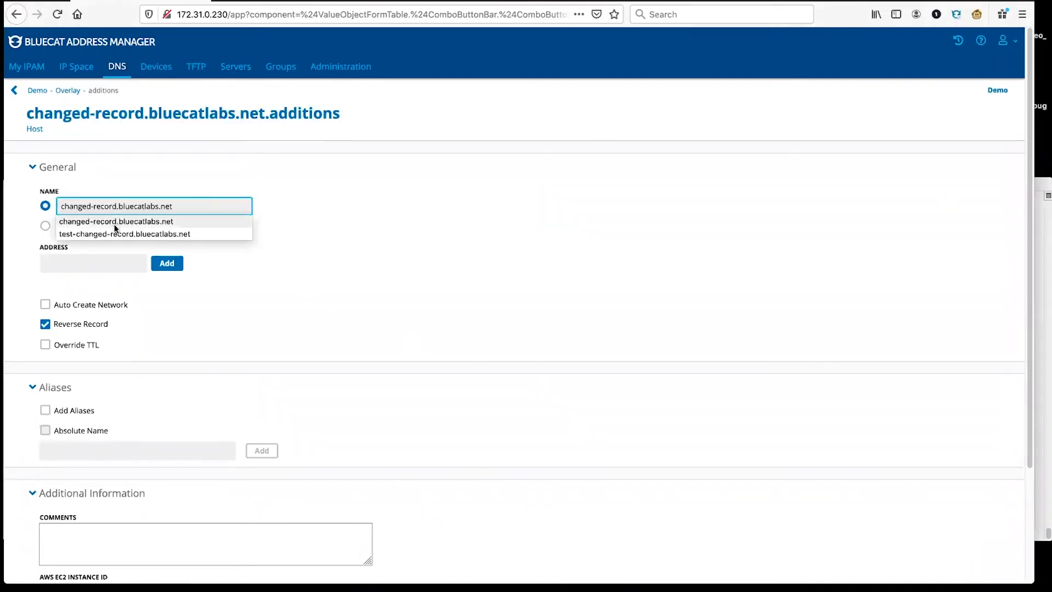
- Set the host record's address to 172.31.163.150 and add the record to the additions zone
left_click(77, 260)
type("172.")
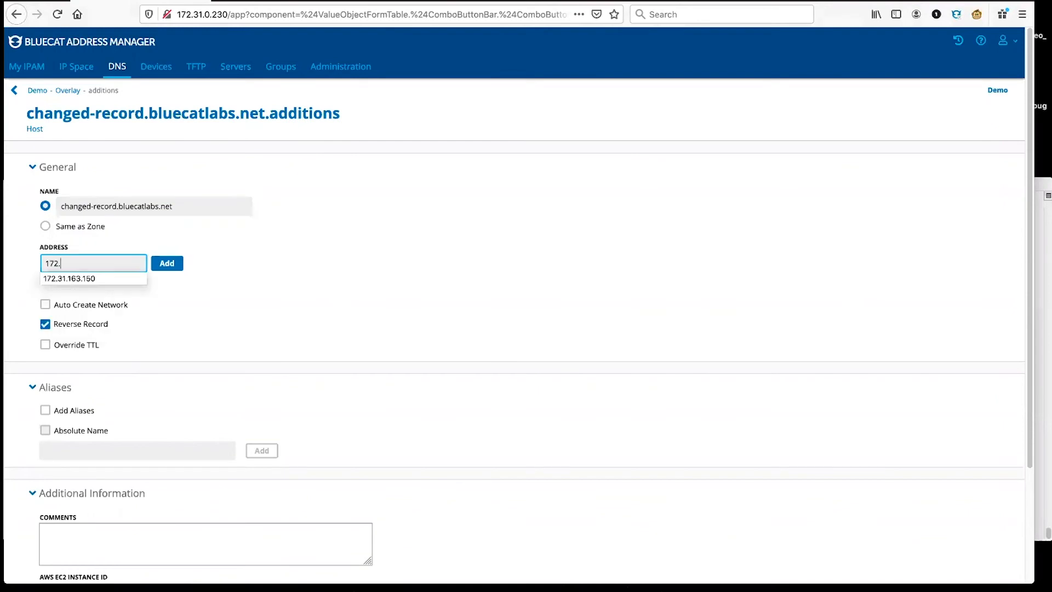
left_click(68, 280)
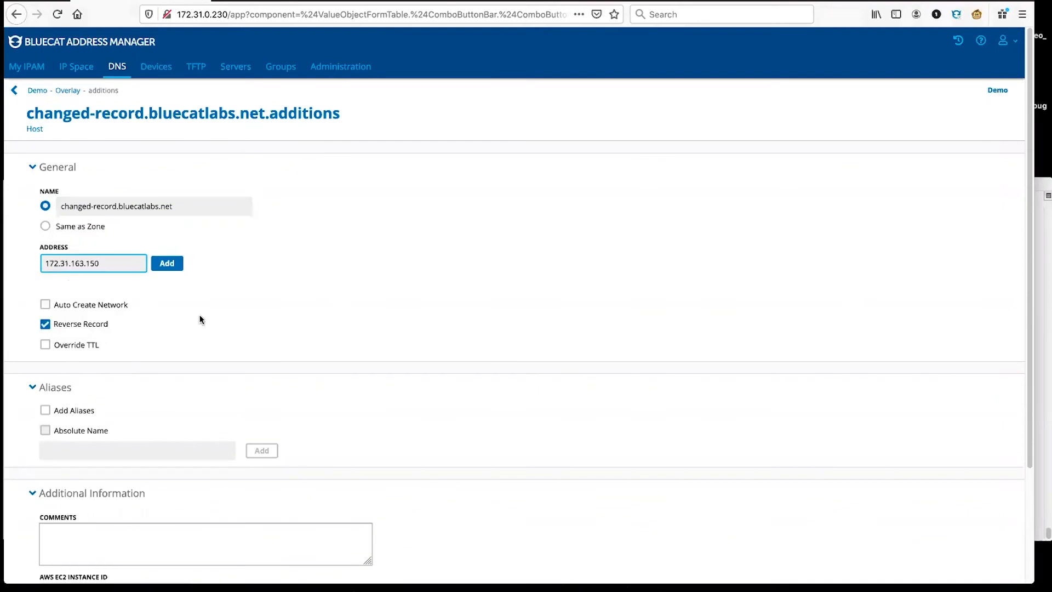
scroll(127, 166, "down", 2)
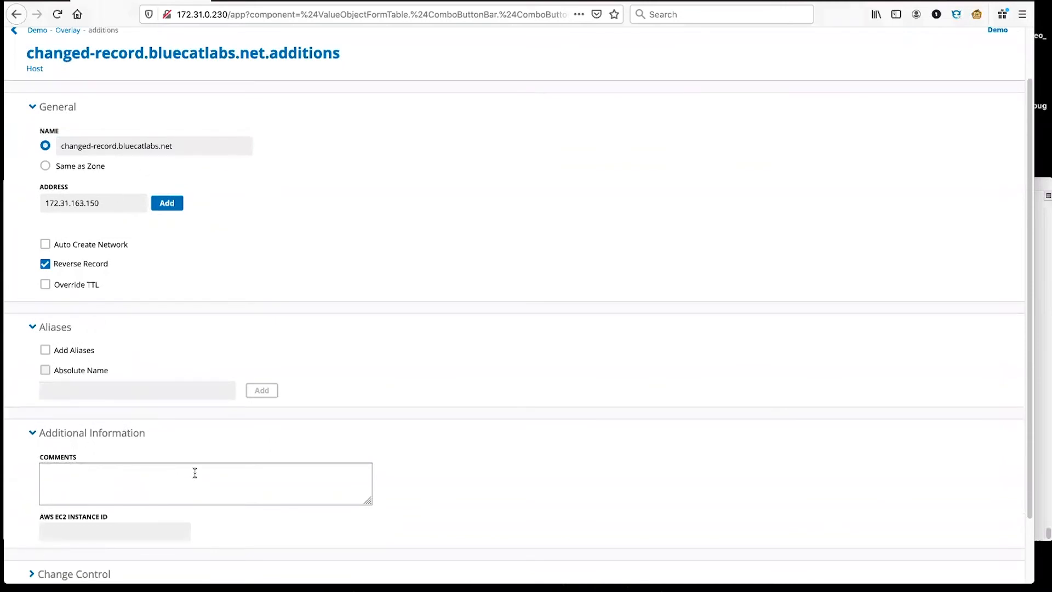
scroll(194, 472, "down", 2)
left_click(47, 535)
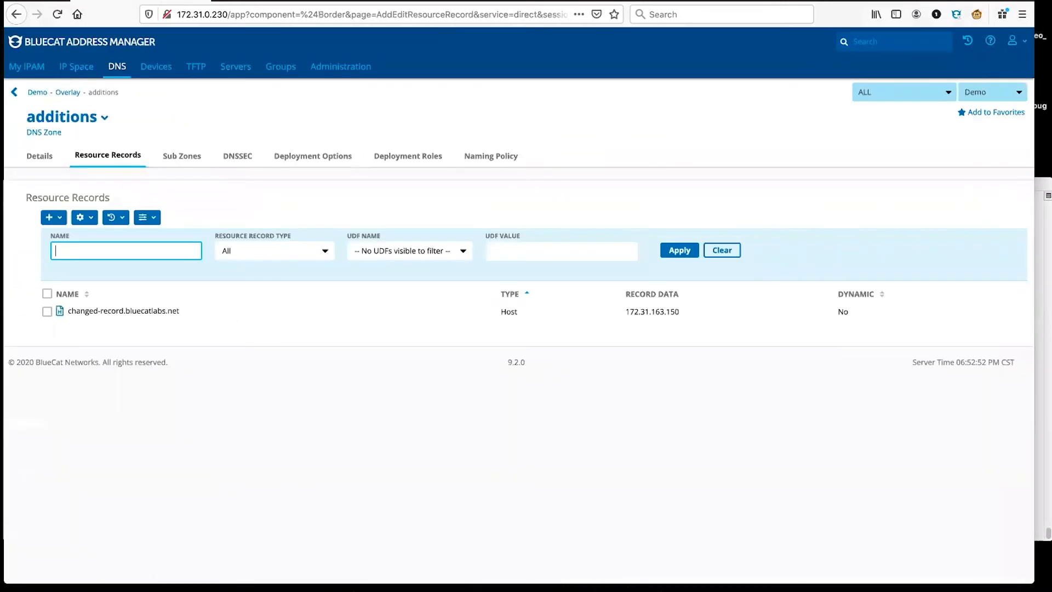
- Start a second host record in the additions zone and name it added-record.bluecatlabs.net
key("super+Tab")
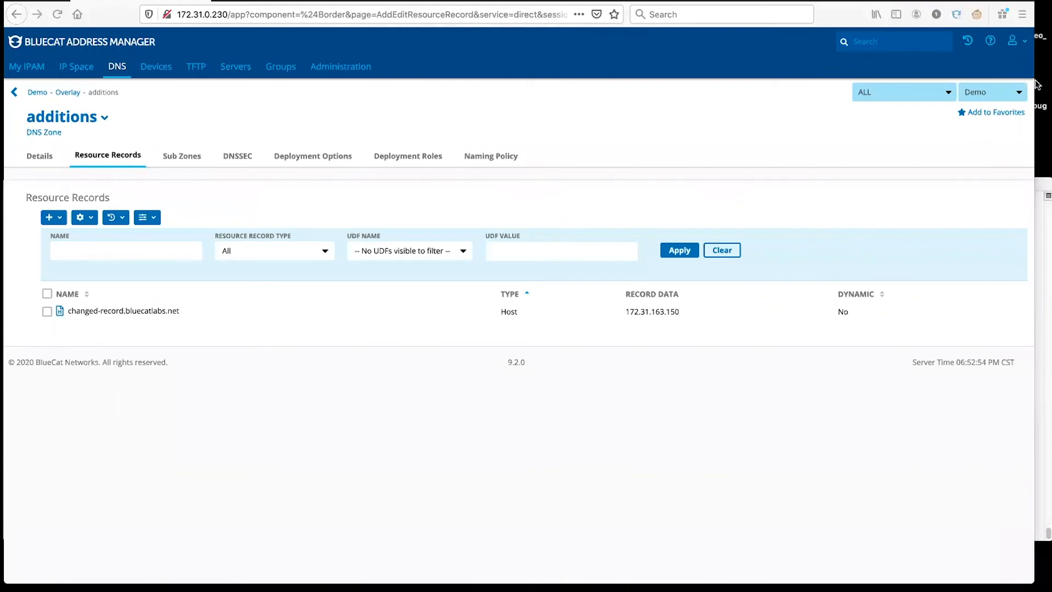
left_click(55, 219)
left_click(56, 220)
left_click(66, 234)
type("added-record.bluecatlabs.net")
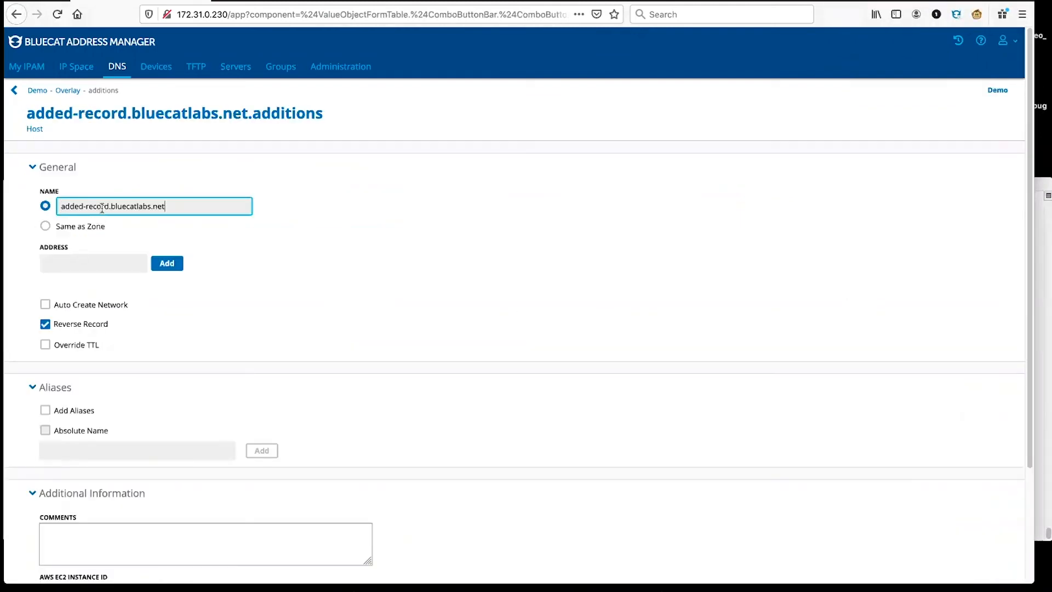
- Set the new record's address to 192.168.1.50 and add the record to the additions zone
left_click(81, 268)
type("1")
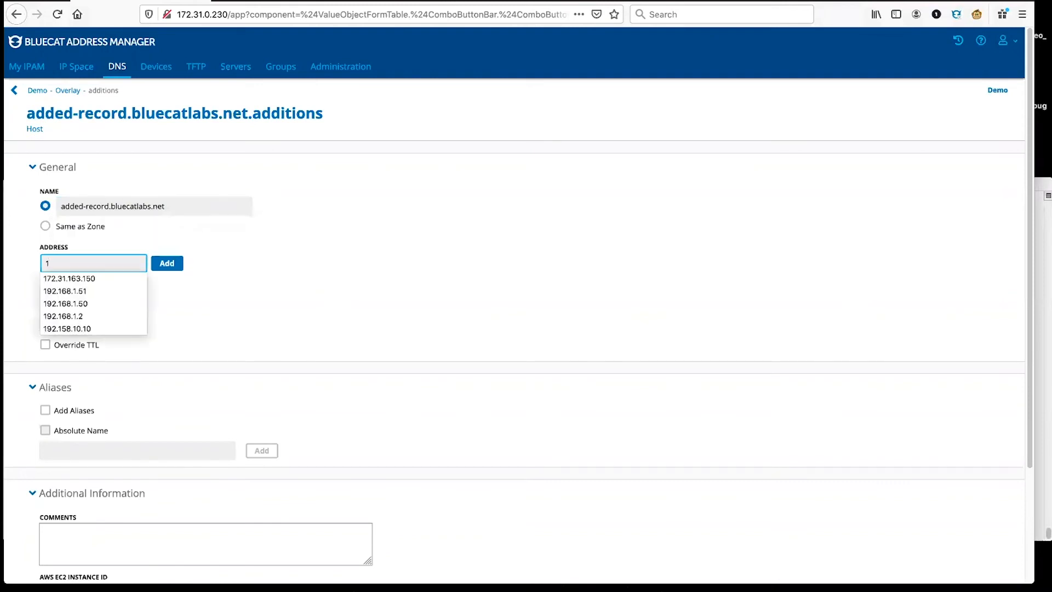
type("92.")
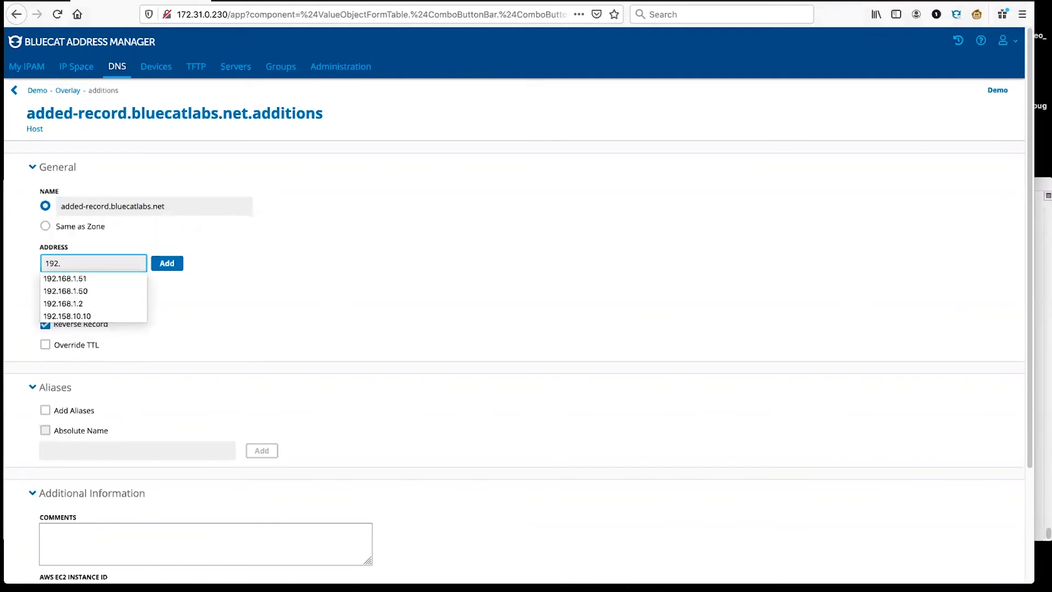
left_click(83, 291)
scroll(194, 385, "down", 3)
left_click(48, 533)
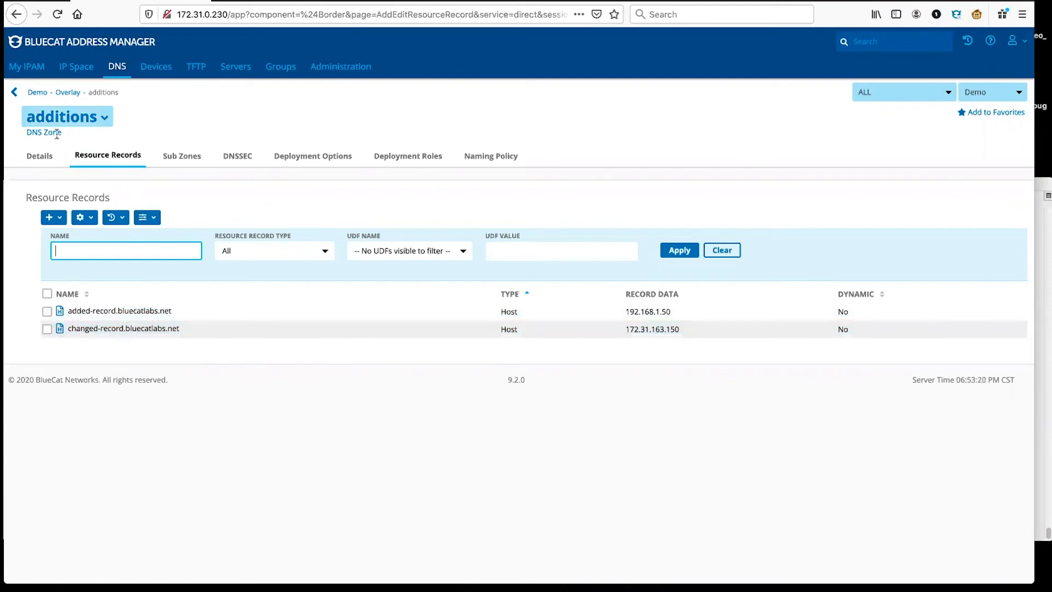
- Start a new host record in the Overlay view's deletions zone and name it deleted-record.bluecatlabs.net
left_click(68, 93)
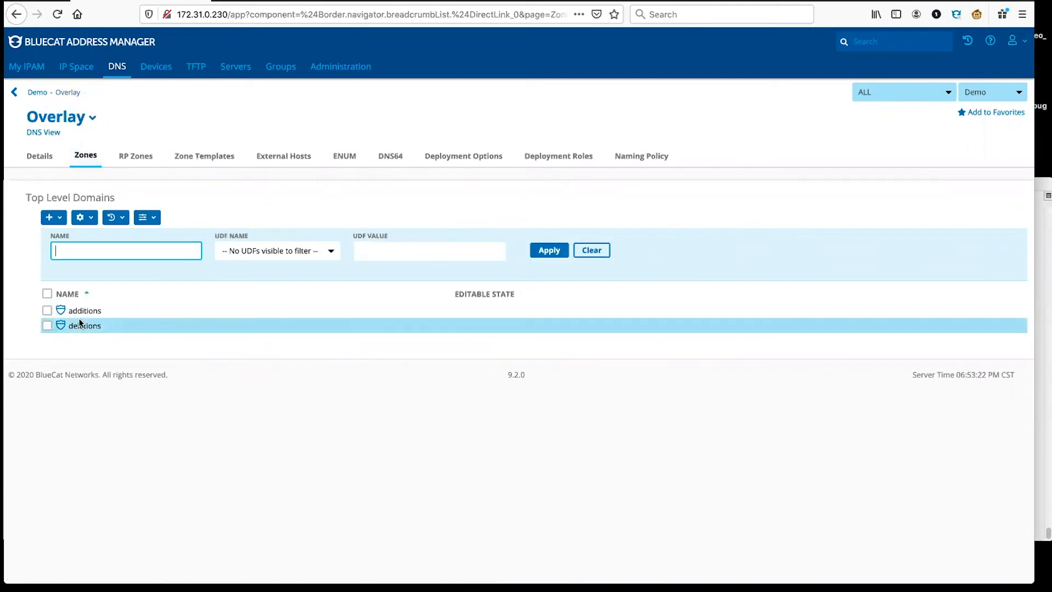
left_click(79, 326)
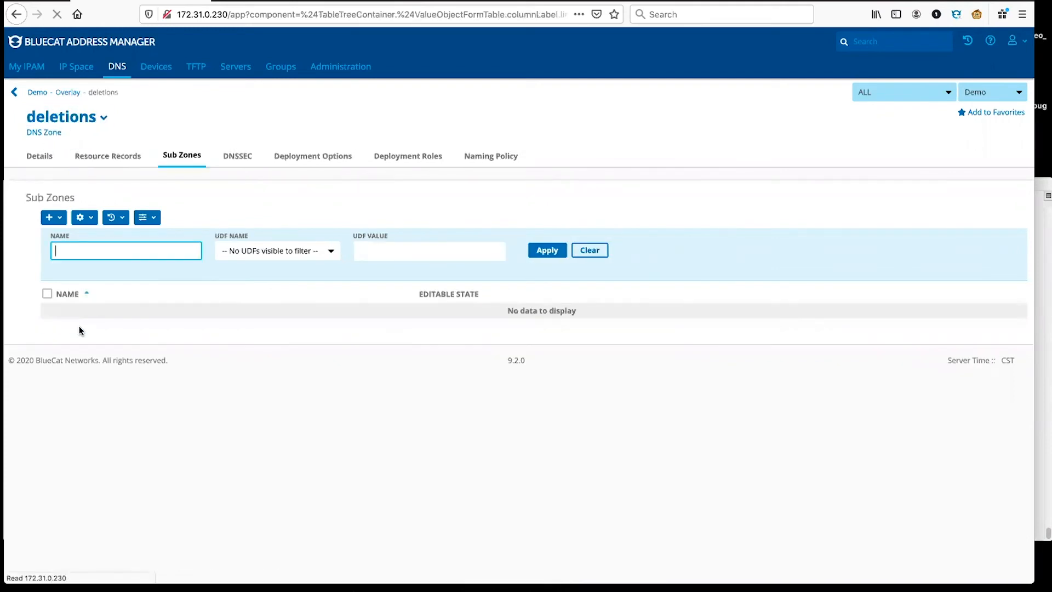
left_click(104, 155)
left_click(54, 218)
left_click(66, 236)
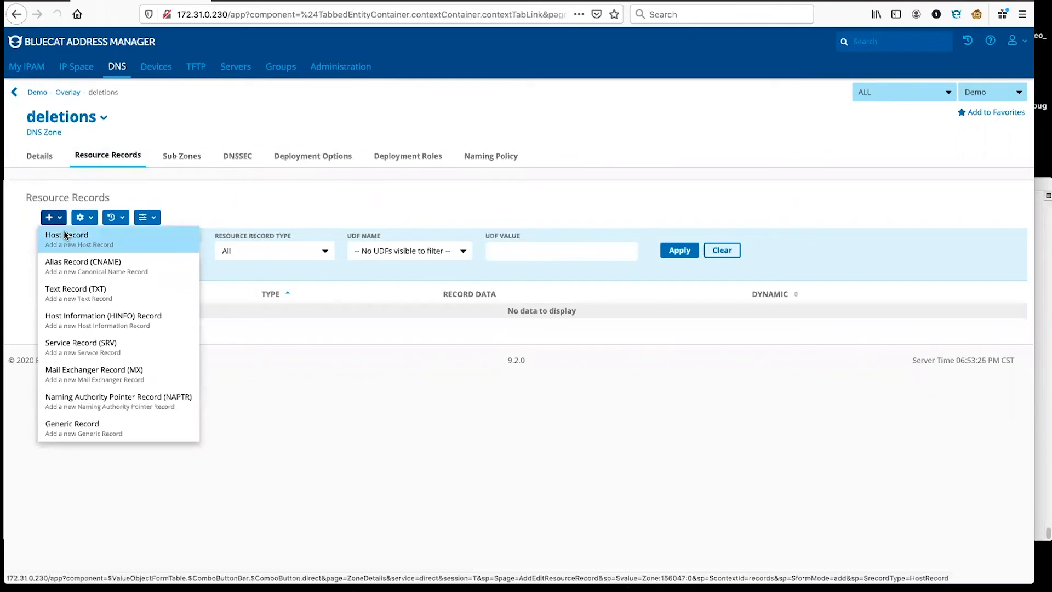
key("super+Tab")
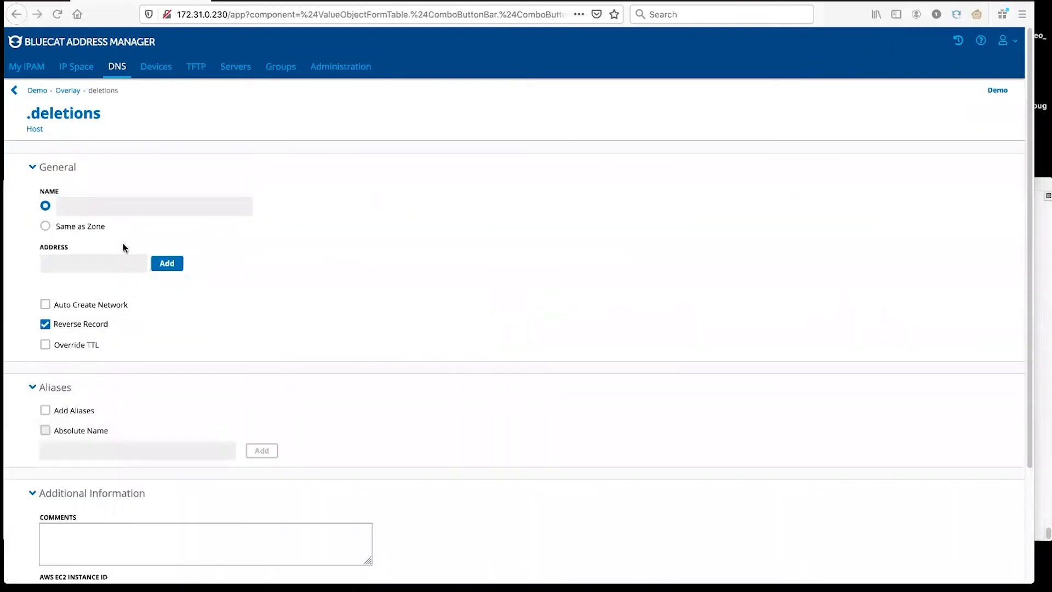
left_click(118, 203)
type("deleted-record.bluecatlabs.net")
- Set the deleted-record host's address to 192.168.1.50 and add the record to the deletions zone
left_click(88, 262)
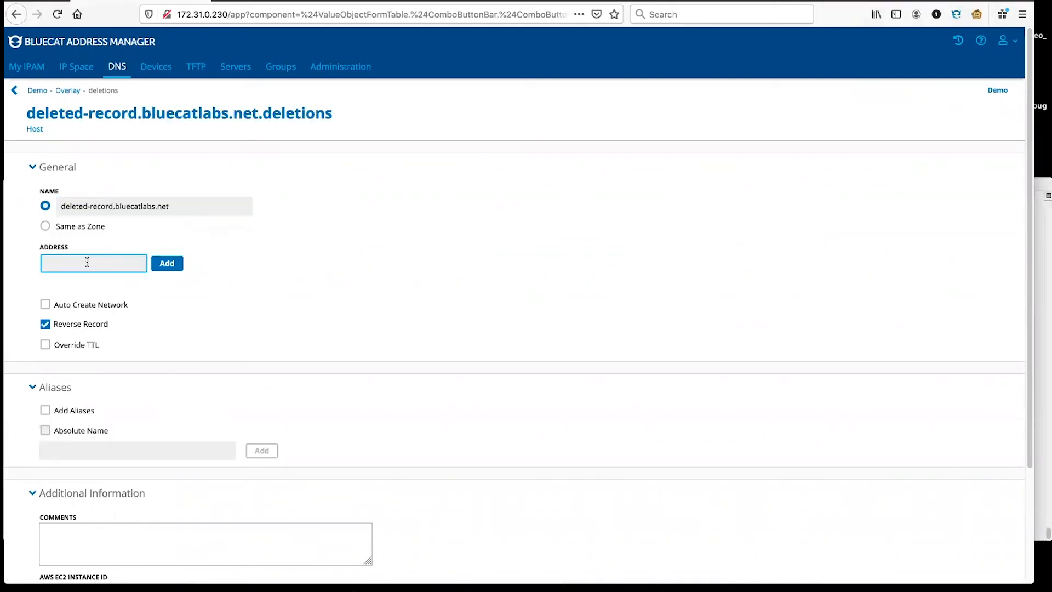
type("192.16")
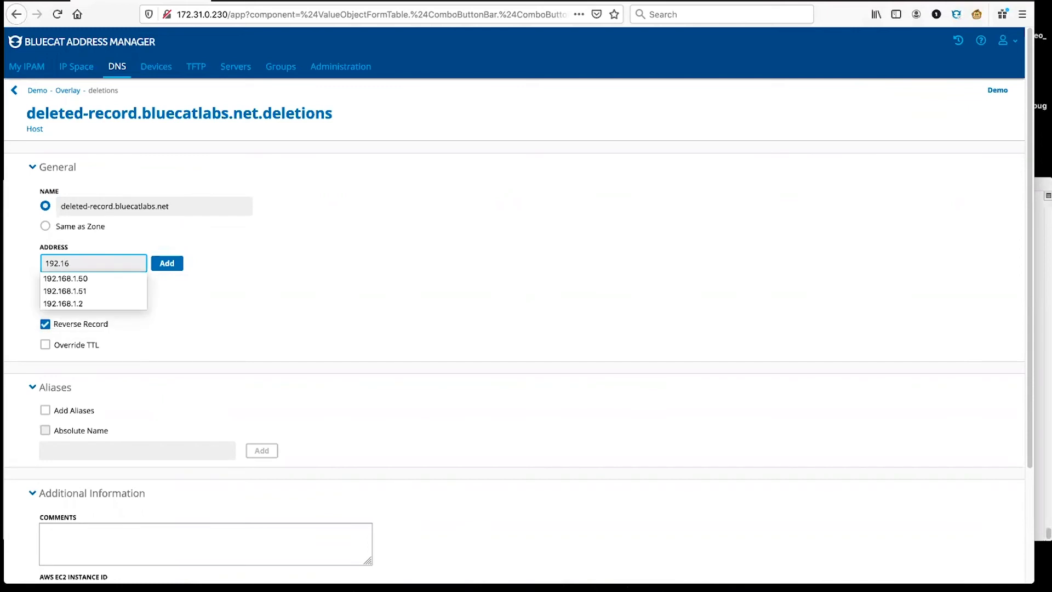
type("8.1.50")
left_click(248, 254)
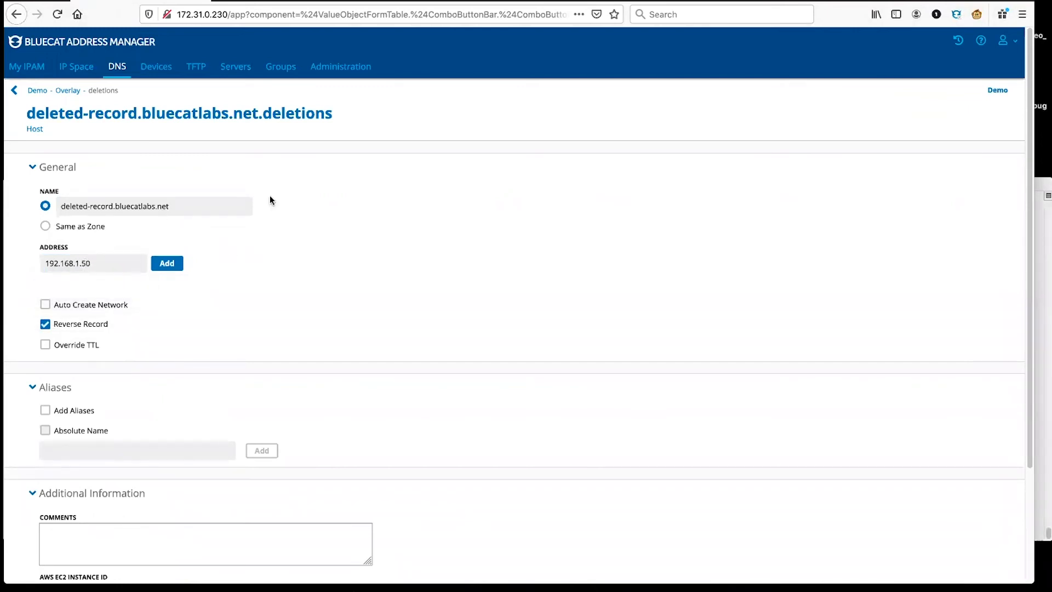
left_click(94, 267)
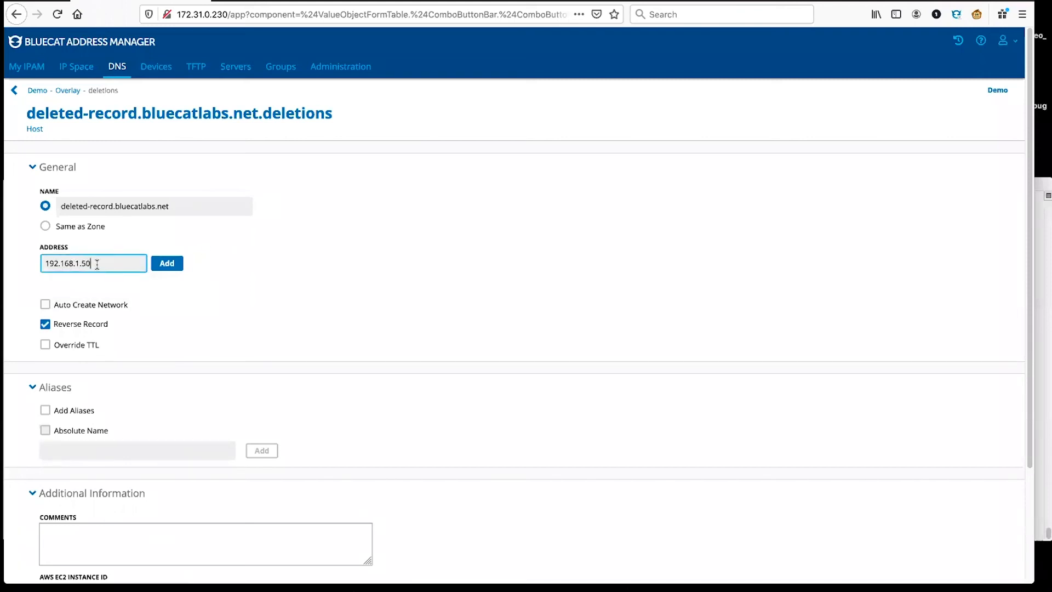
left_click(292, 273)
scroll(291, 272, "down", 3)
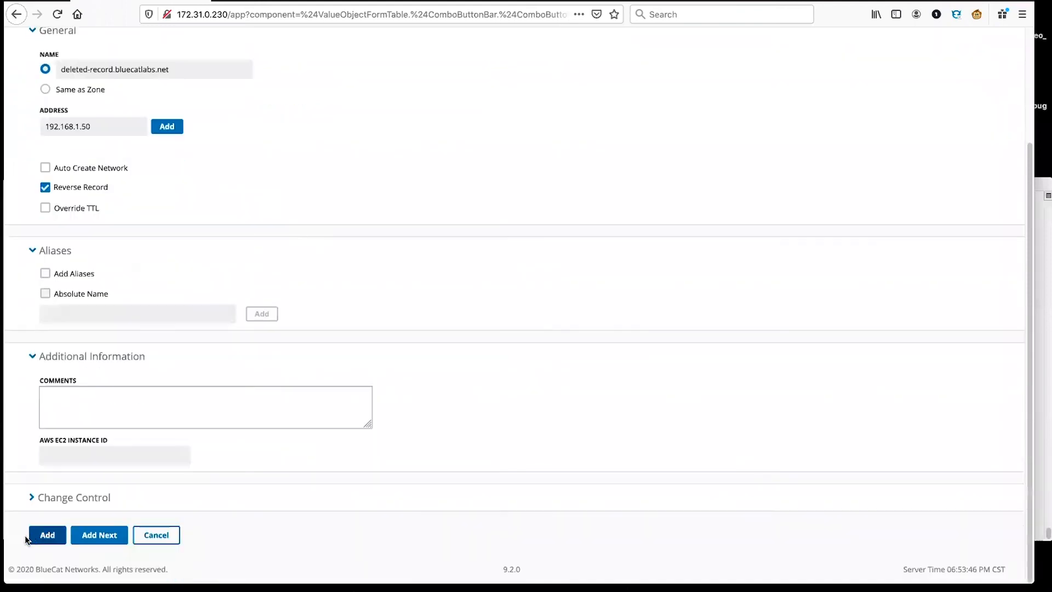
left_click(40, 535)
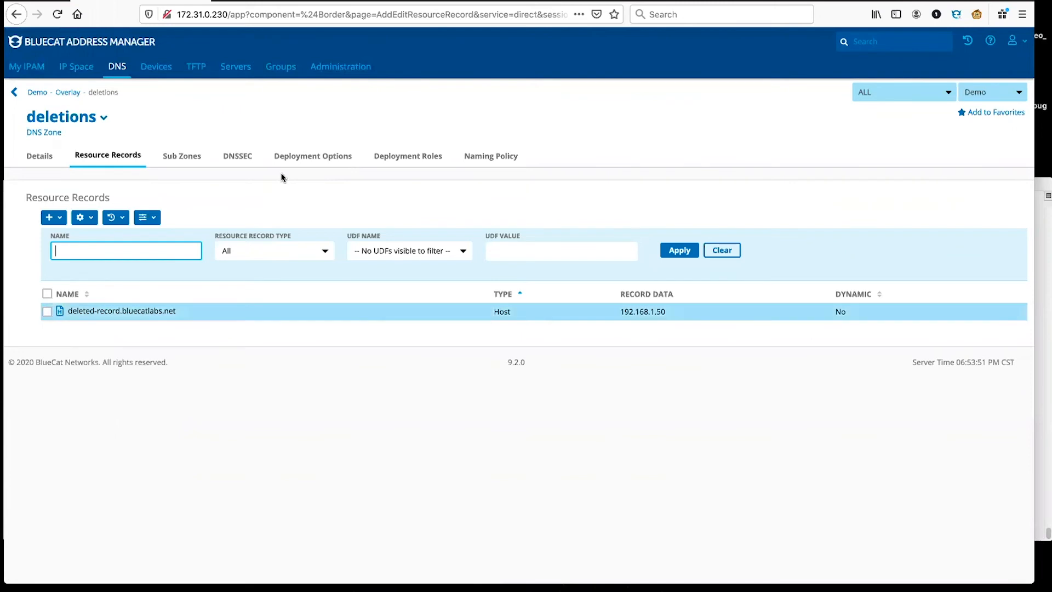
- Deploy the DNS service to the ns1.bluecatlabs.net server
left_click(245, 70)
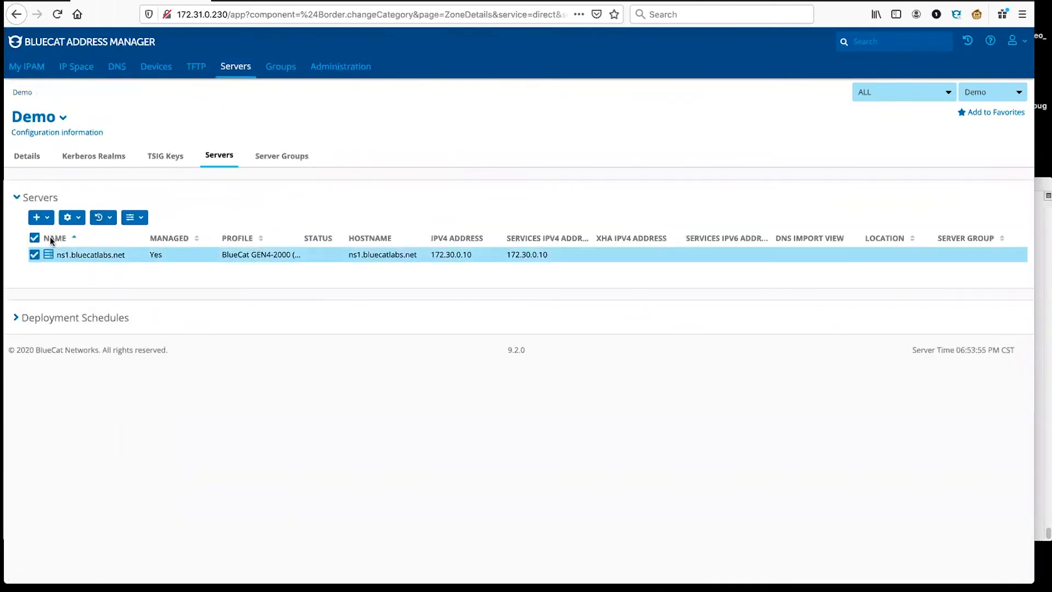
left_click(72, 217)
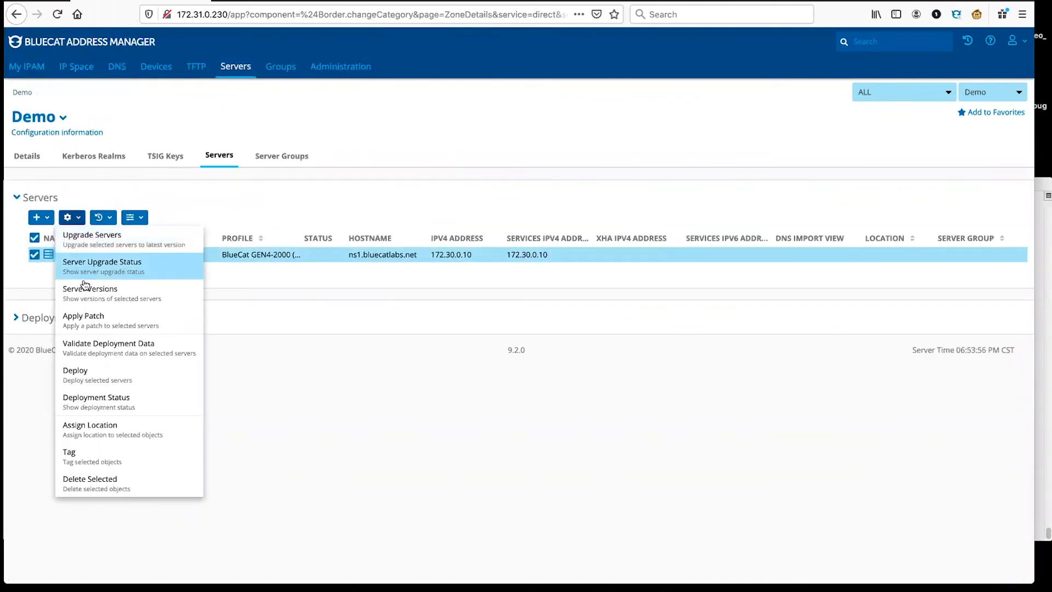
left_click(101, 374)
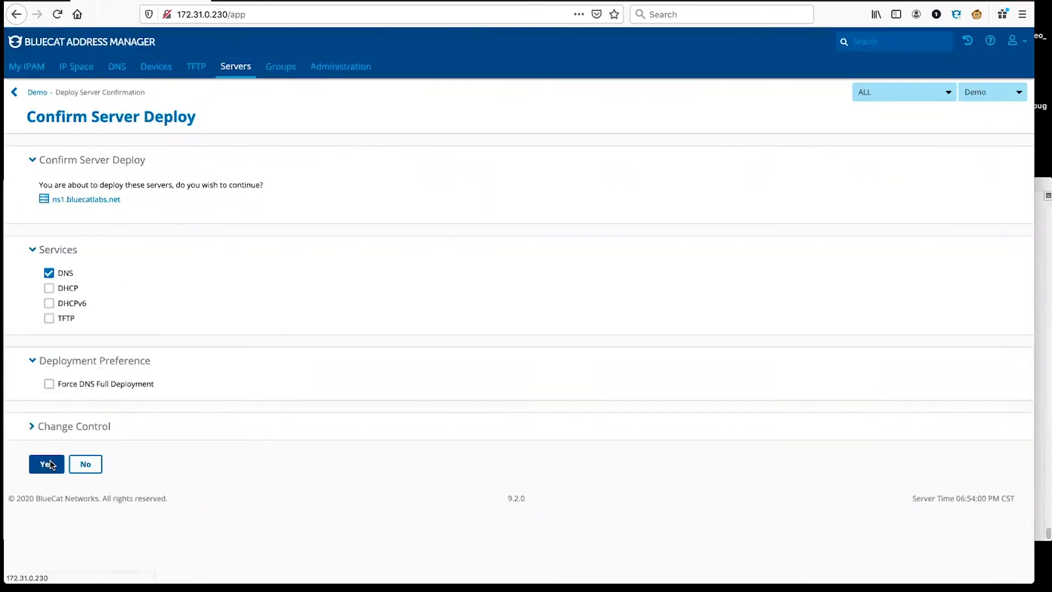
left_click(48, 464)
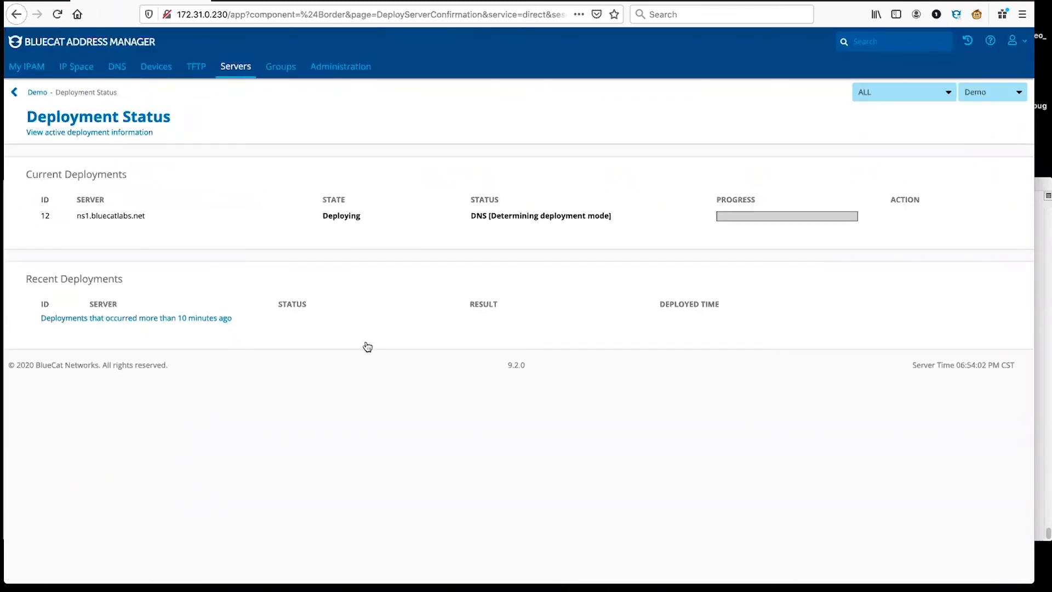
- In the Default View terminal, clear the screen and dig test.example.com and bluecatlabs.net's bam, changed-record, added-record and deleted-record from 172.31.3.171 against 172.30.0.10
key("super+Tab")
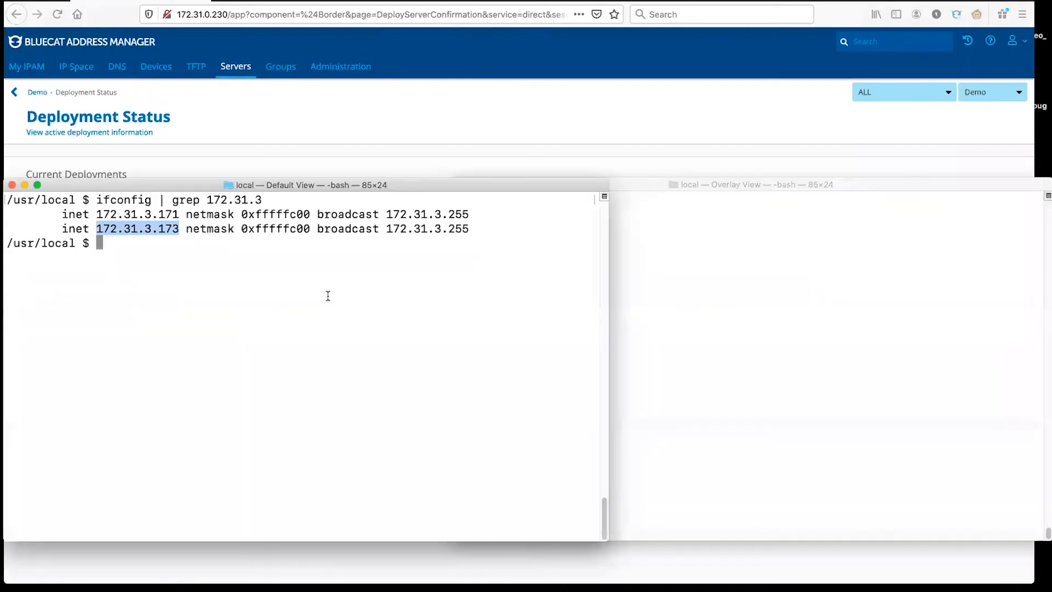
type("clear")
key("Return")
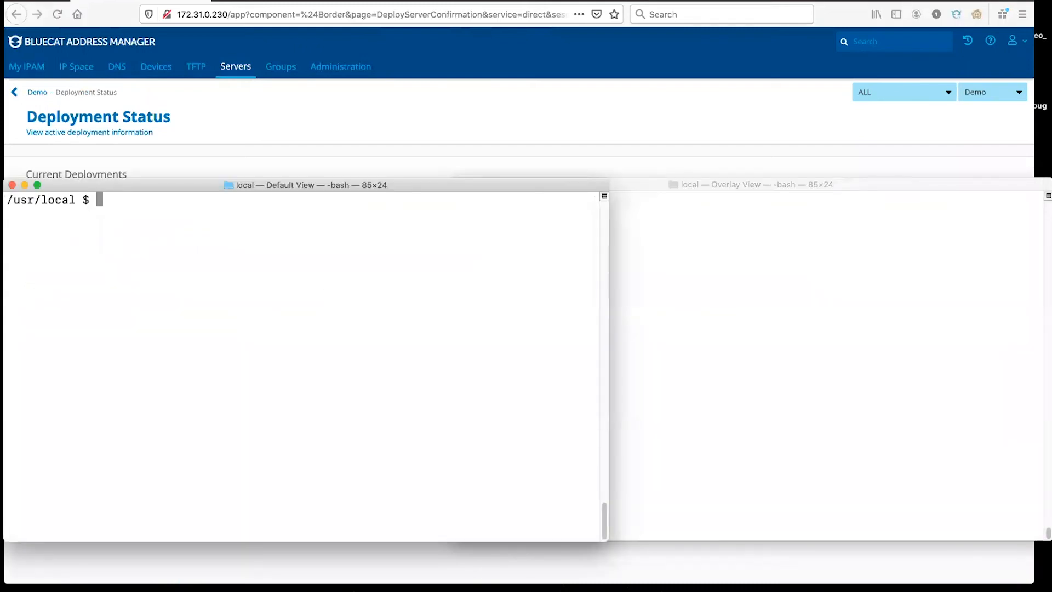
key("super+Tab")
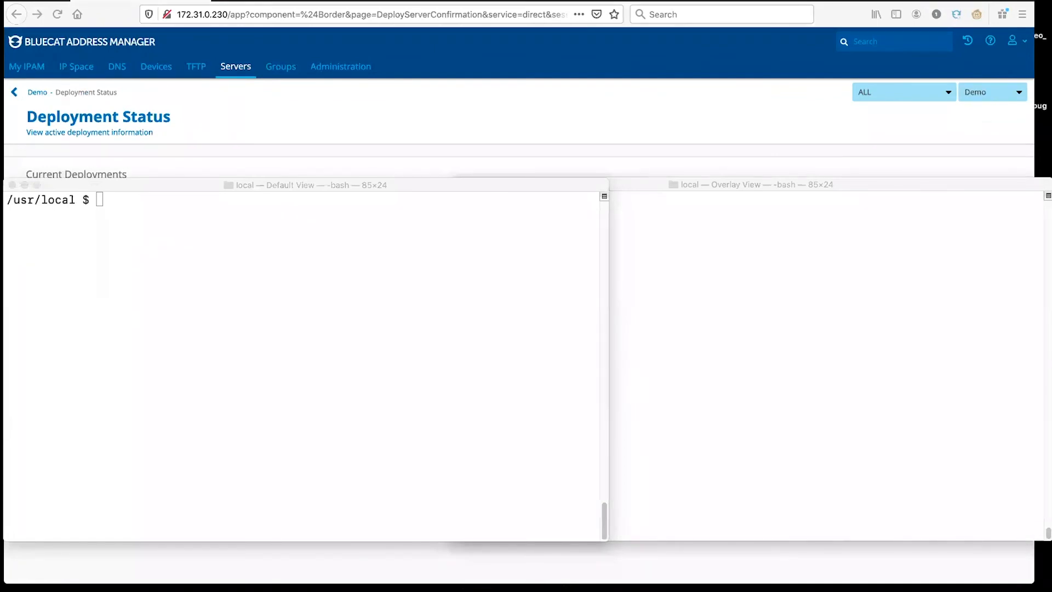
left_click(163, 270)
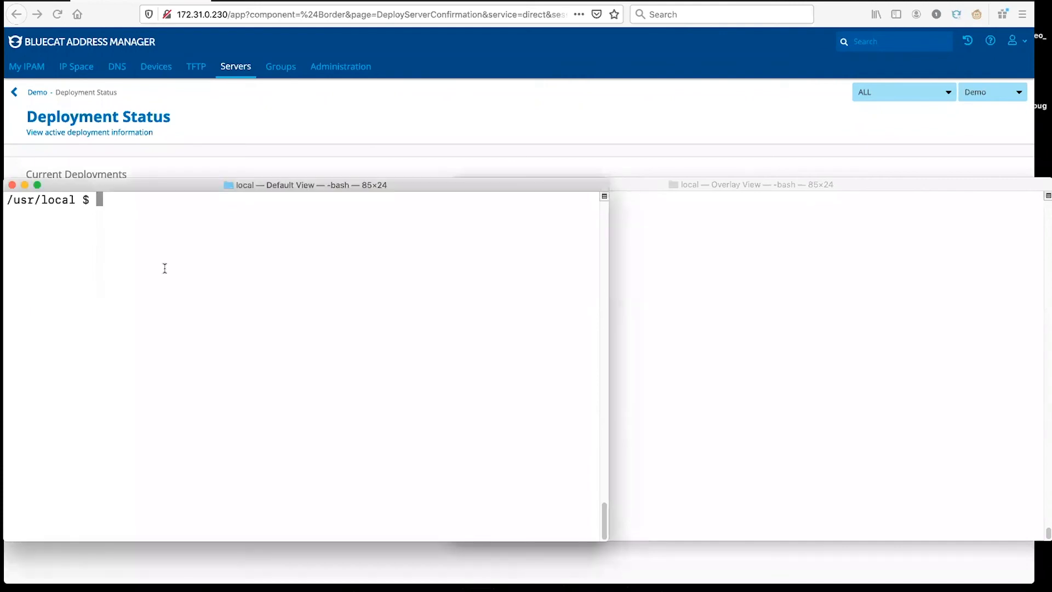
type("dig -b 172.31.3.171 +short test.example.com @172.30.0.10 dig -b 172.31.3.171 +short bam.bluecatlabs.net @172.30.0.10 dig -b 172.31.3.171 +short changed-record.bluecatlabs.net @172.30.0.10 dig -b 172.31.3.171 +short added-record.bluecatlabs.net @172.30.0.10 dig -b 172.31.3.171 +short deleted-record.bluecatlabs.net @172.30.0.10")
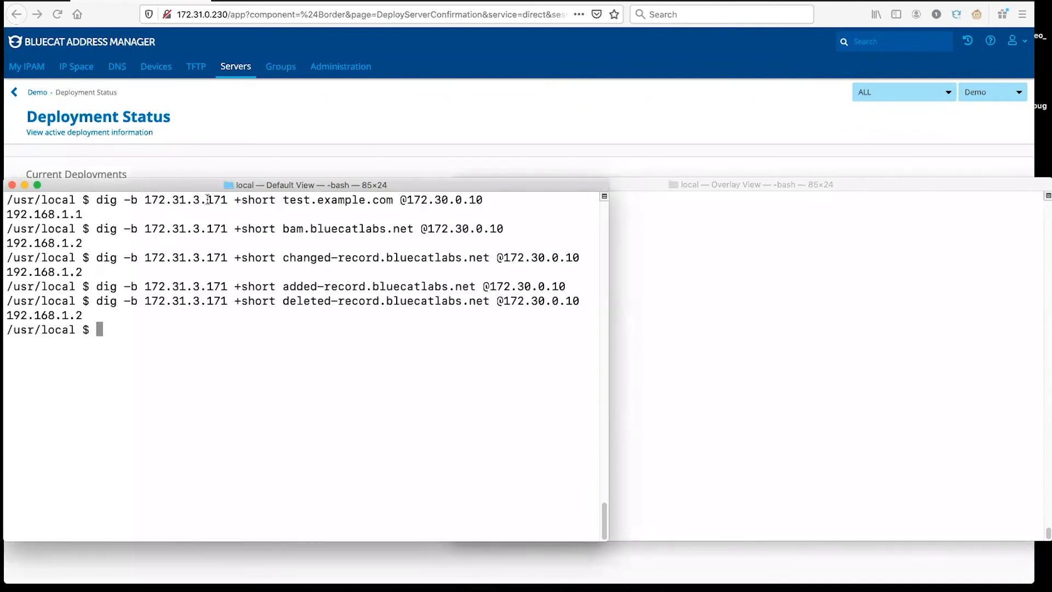
- Examine the source address and the answer of the test.example.com query in the Default View terminal
left_click_drag(224, 201, 147, 199)
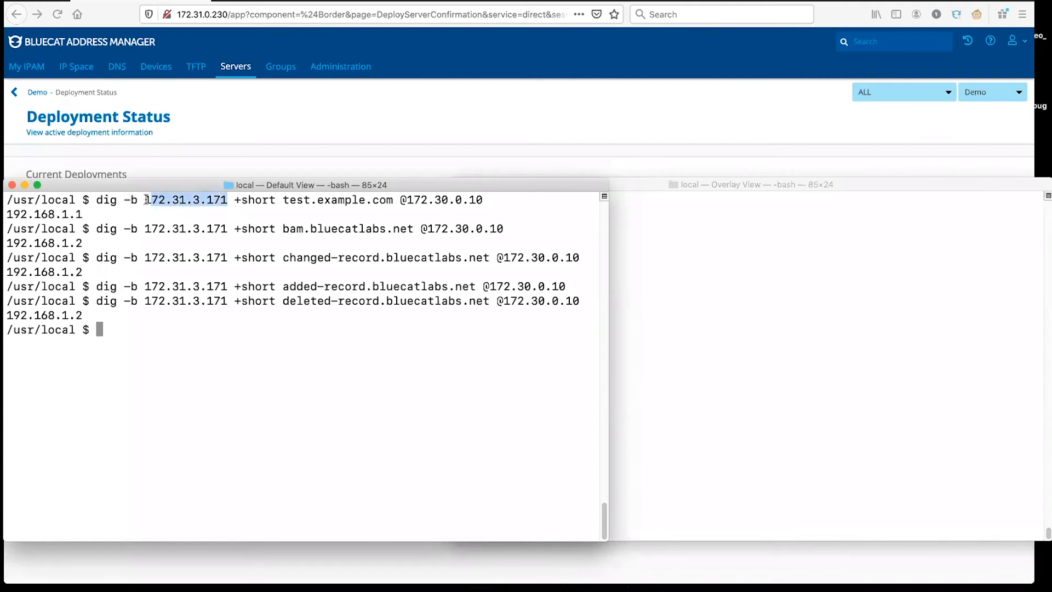
left_click(192, 200)
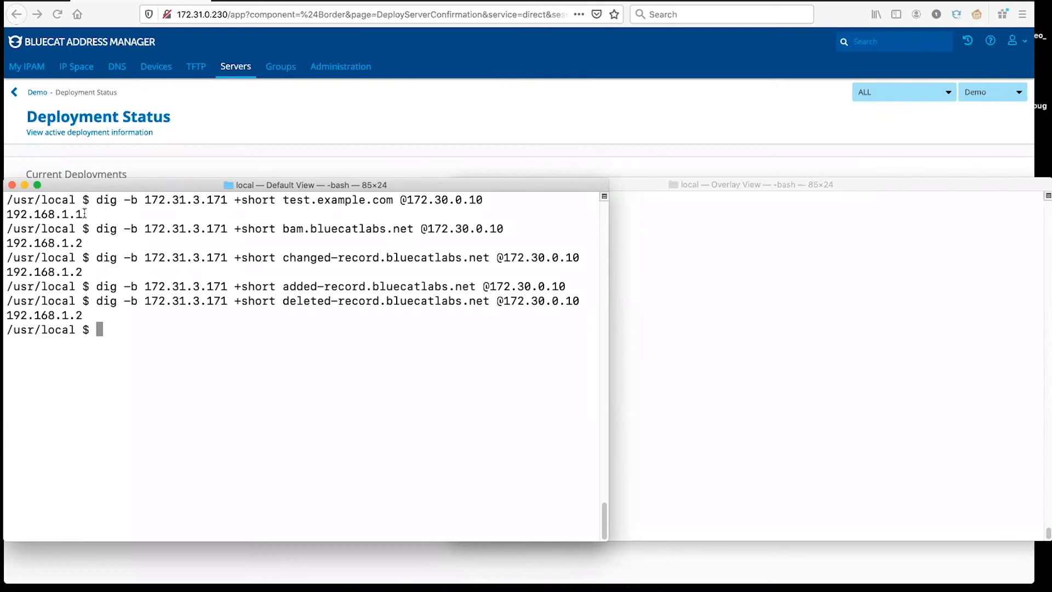
left_click_drag(81, 213, 3, 214)
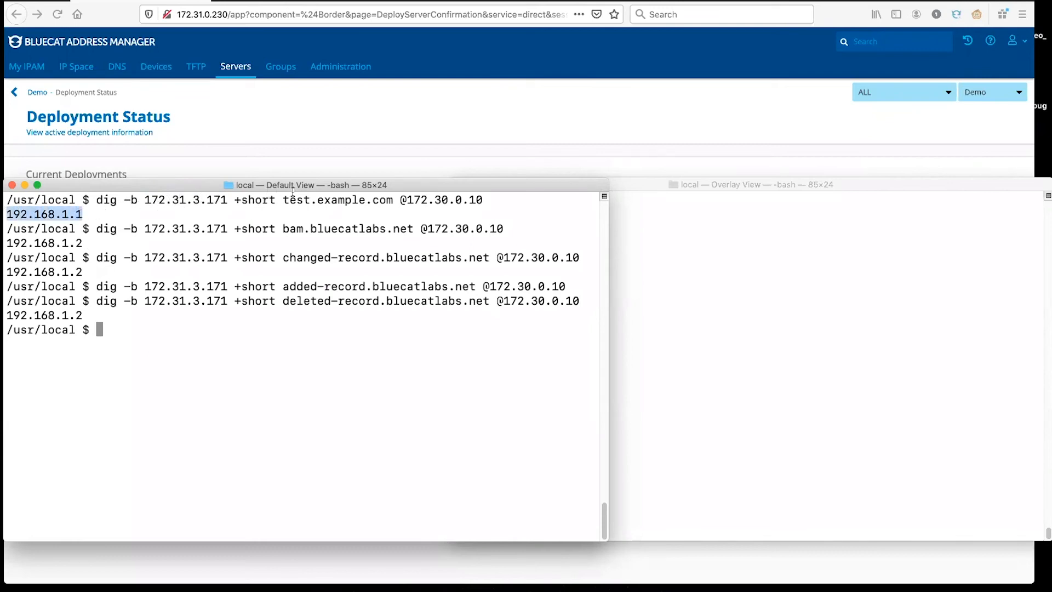
left_click(326, 196)
double_click(325, 196)
left_click(112, 217)
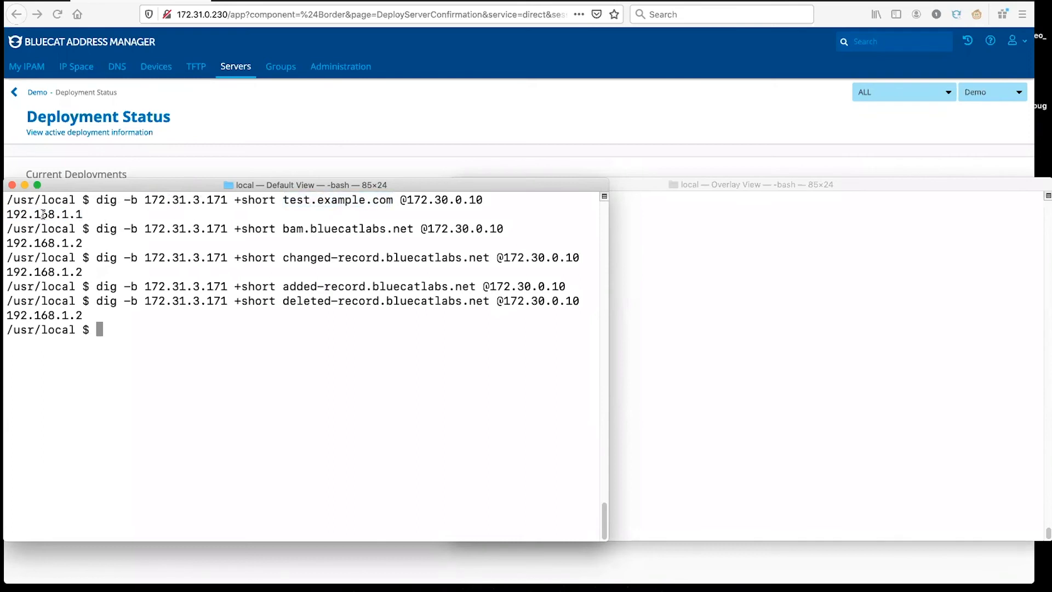
left_click_drag(82, 214, 5, 213)
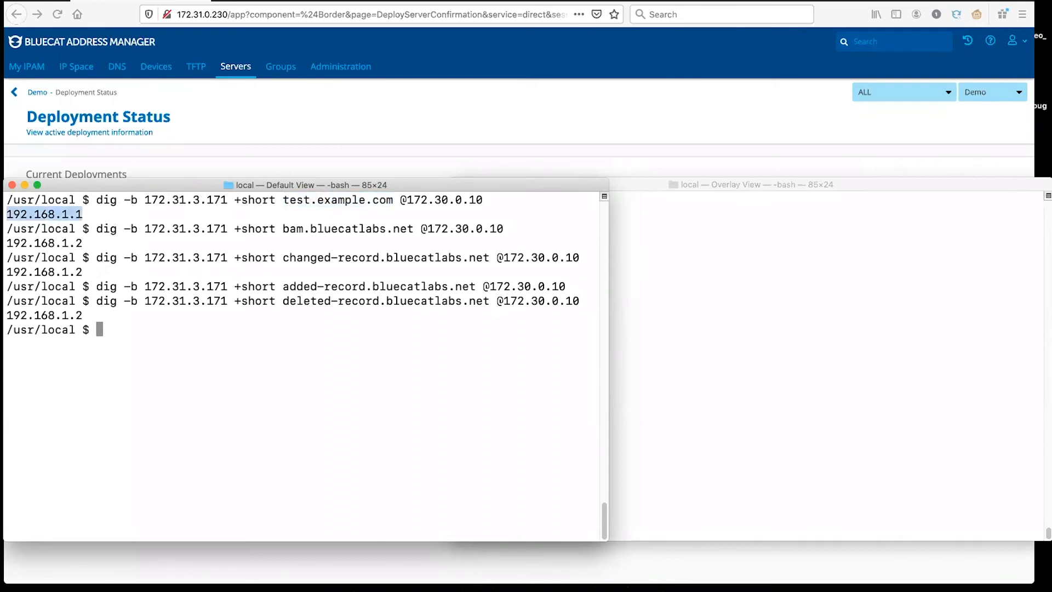
- Examine the Default View query results for bam, deleted-record and added-record under bluecatlabs.net
double_click(296, 230)
left_click(352, 233)
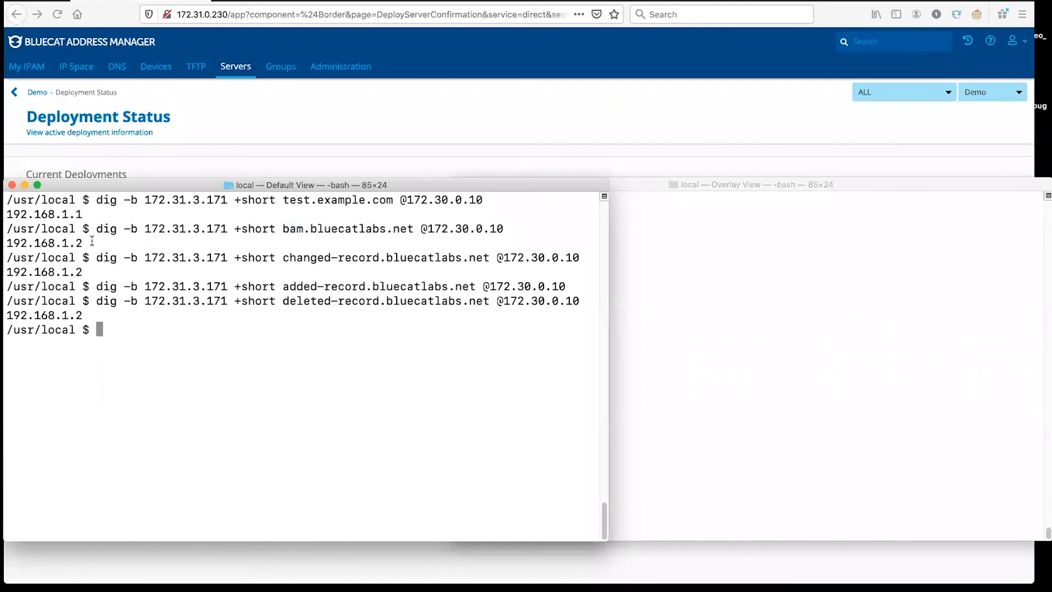
double_click(52, 241)
left_click(105, 241)
left_click_drag(86, 312, 4, 315)
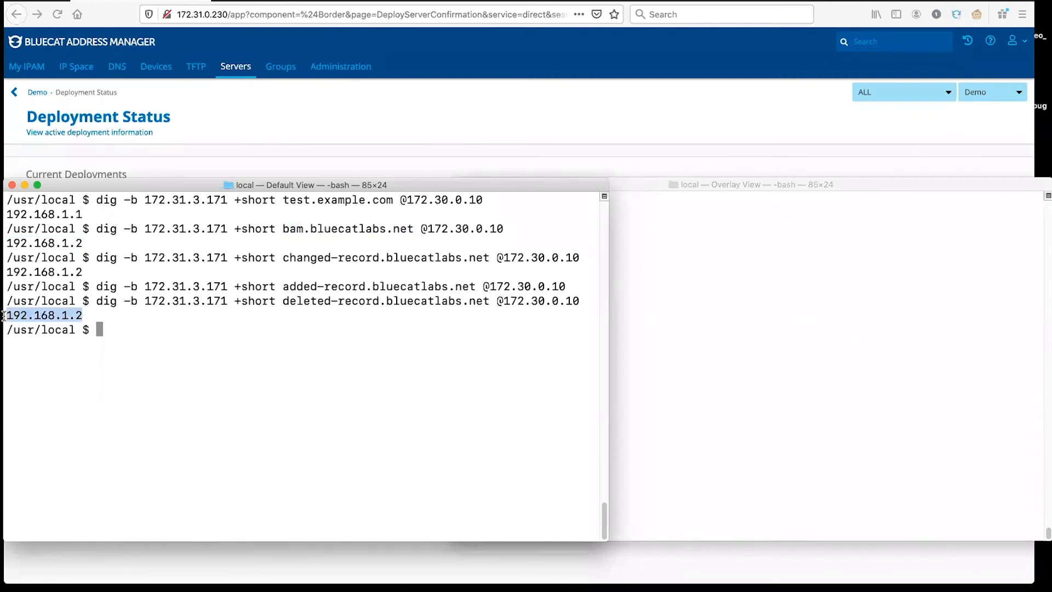
left_click(74, 317)
triple_click(286, 286)
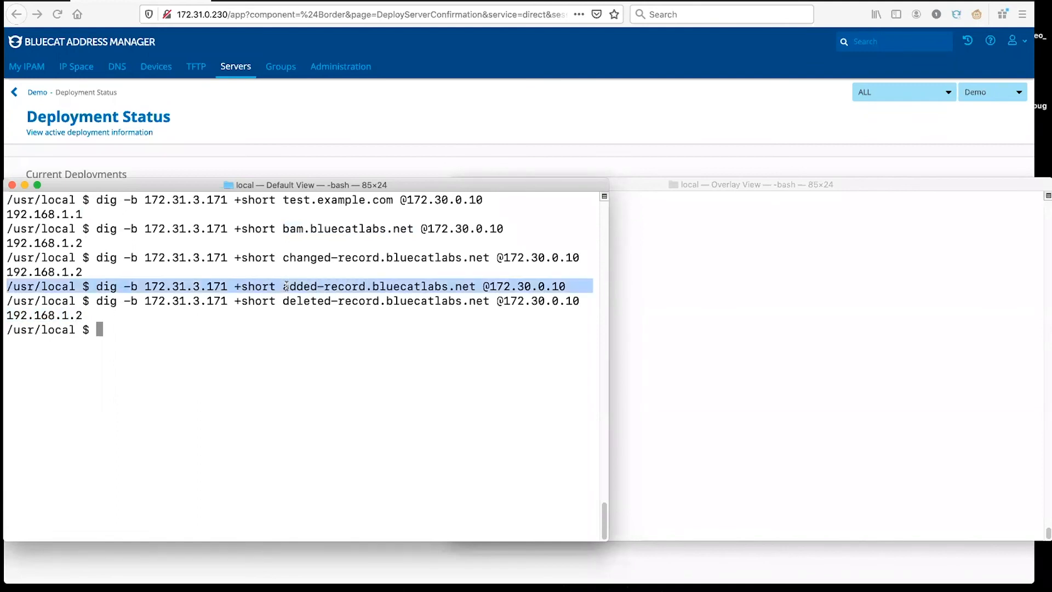
double_click(383, 285)
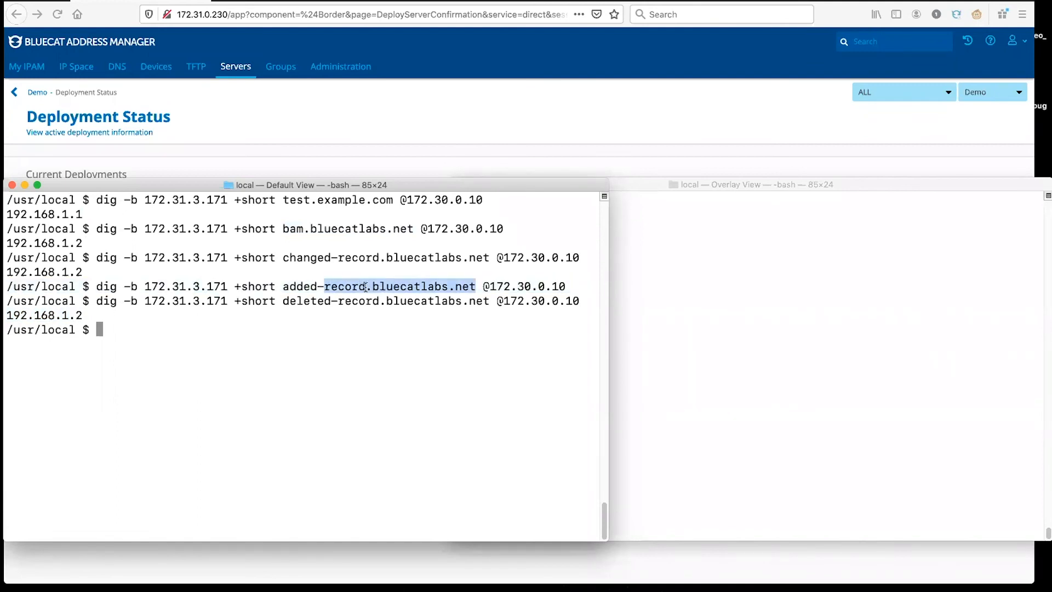
left_click(339, 287)
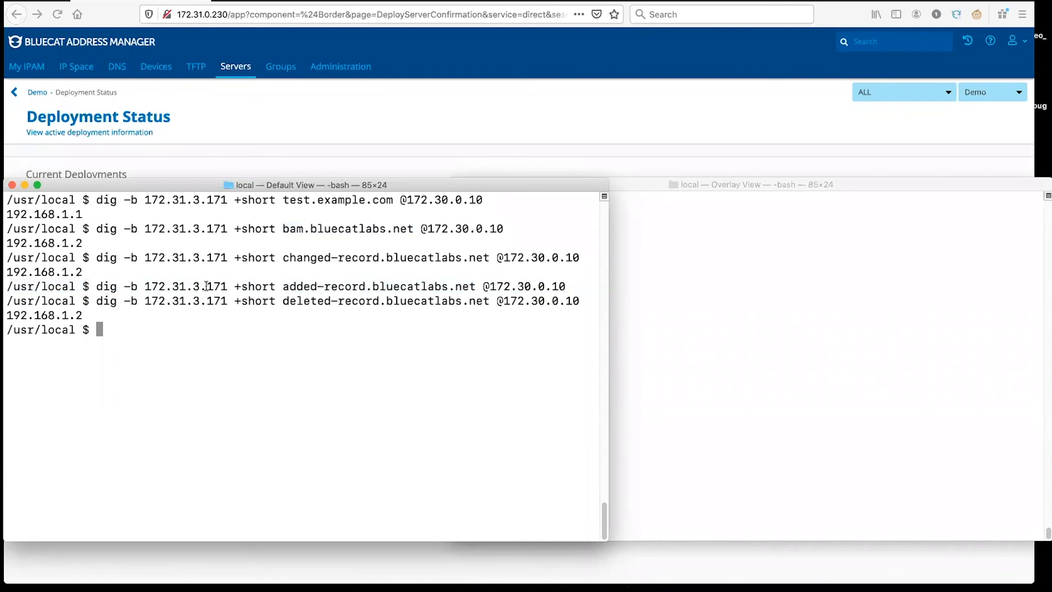
triple_click(248, 285)
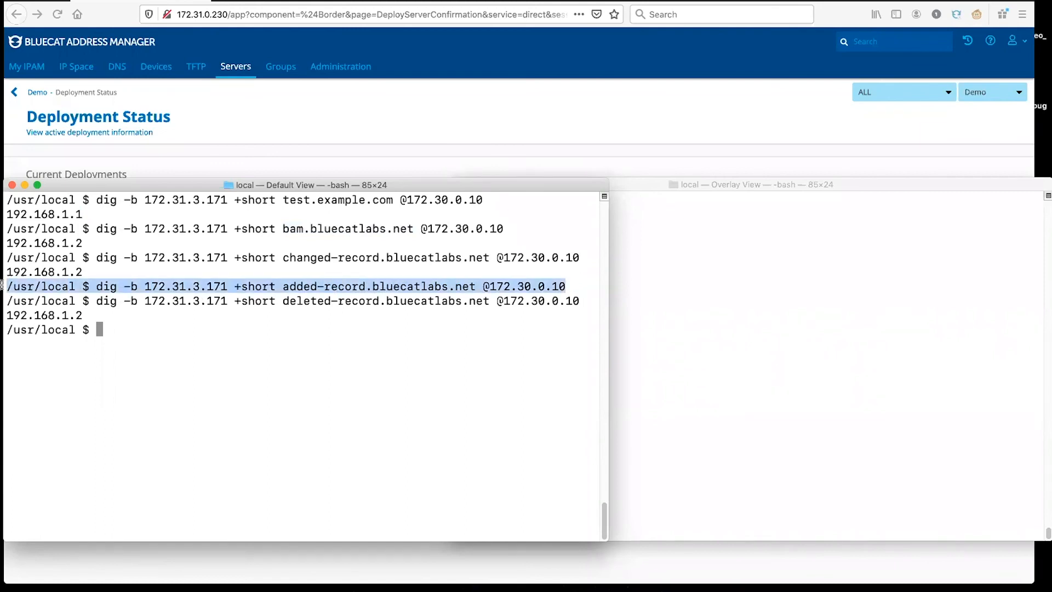
- In the Overlay View terminal, dig test.example.com and bluecatlabs.net's bam, changed-record and added-record with +short, plus deleted-record grepped for status, from 172.31.3.173 against 172.30.0.10
left_click(429, 271)
left_click(712, 255)
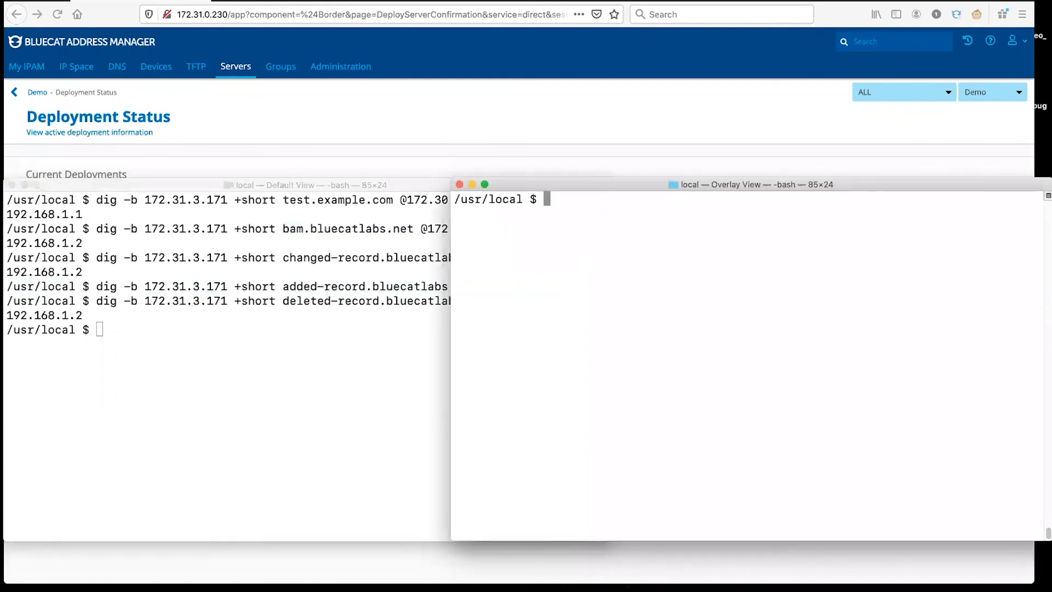
key("super+Tab")
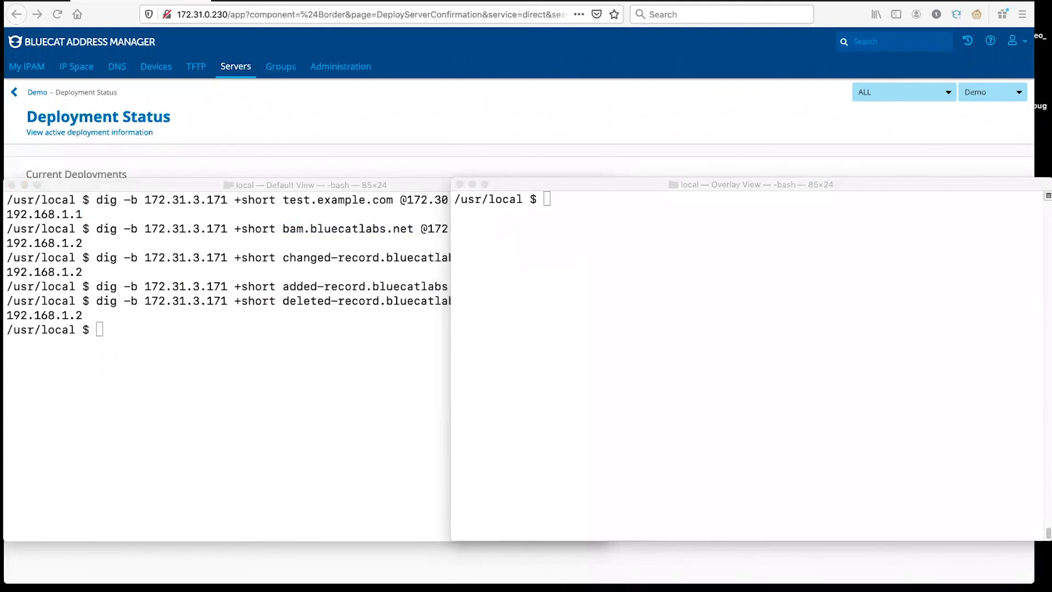
left_click(680, 307)
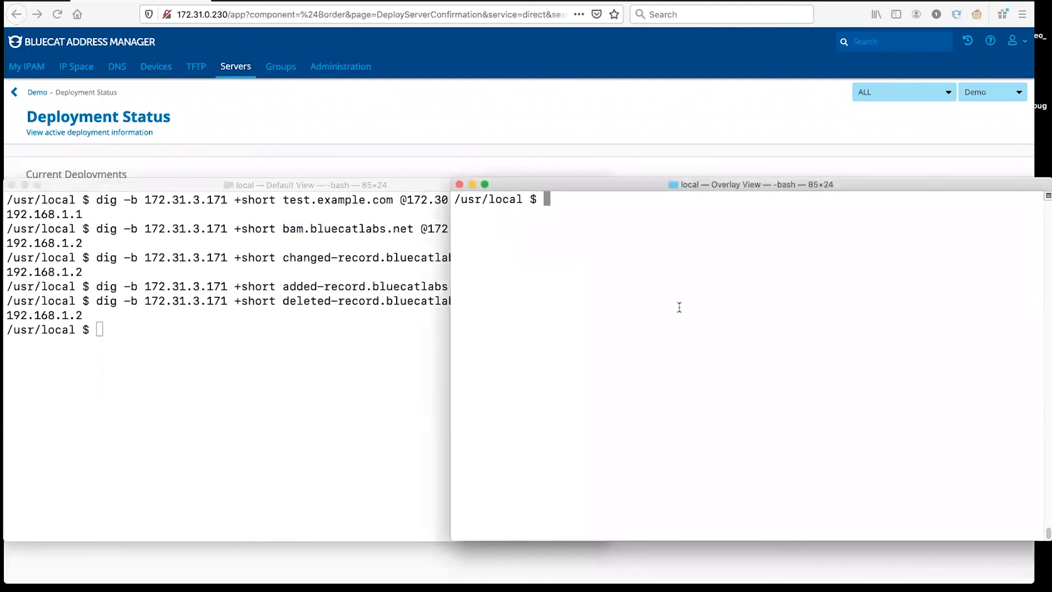
type("dig -b 172.31.3.173 +short test.example.com @172.30.0.10 dig -b 172.31.3.173 +short bam.bluecatlabs.net @172.30.0.10 dig -b 172.31.3.173 +short changed-record.bluecatlabs.net @172.30.0.10 dig -b 172.31.3.173 +short added-record.bluecatlabs.net @172.30.0.10 dig -b 172.31.3.173 deleted-record.bluecatlabs.net @172.30.0.10 | grep status")
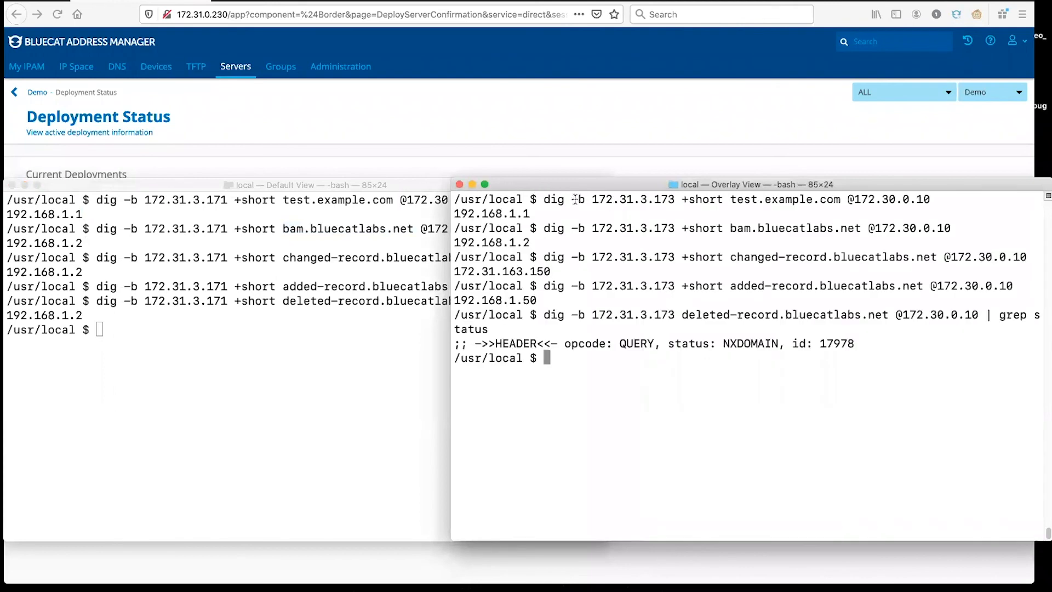
- Examine the source address of the Overlay View queries and compare the changed-record answer with the one in the Default View
left_click_drag(675, 198, 593, 202)
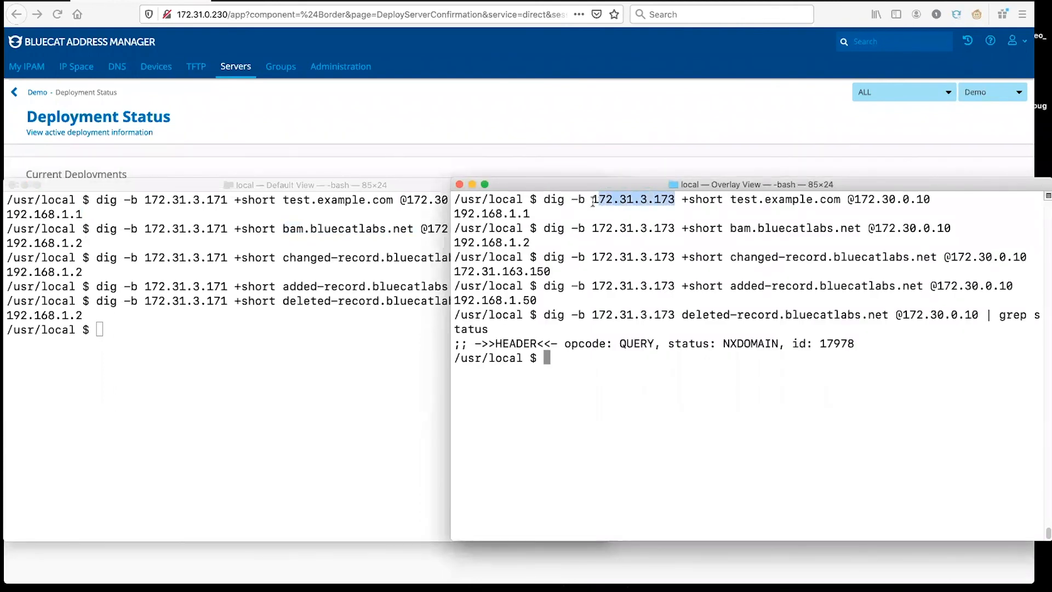
left_click(663, 200)
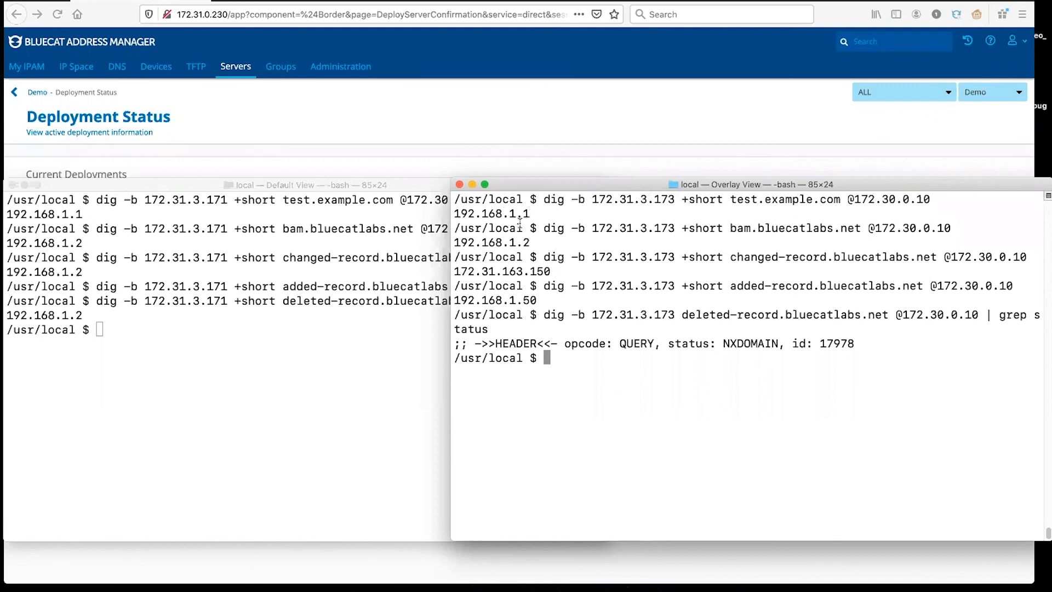
double_click(749, 257)
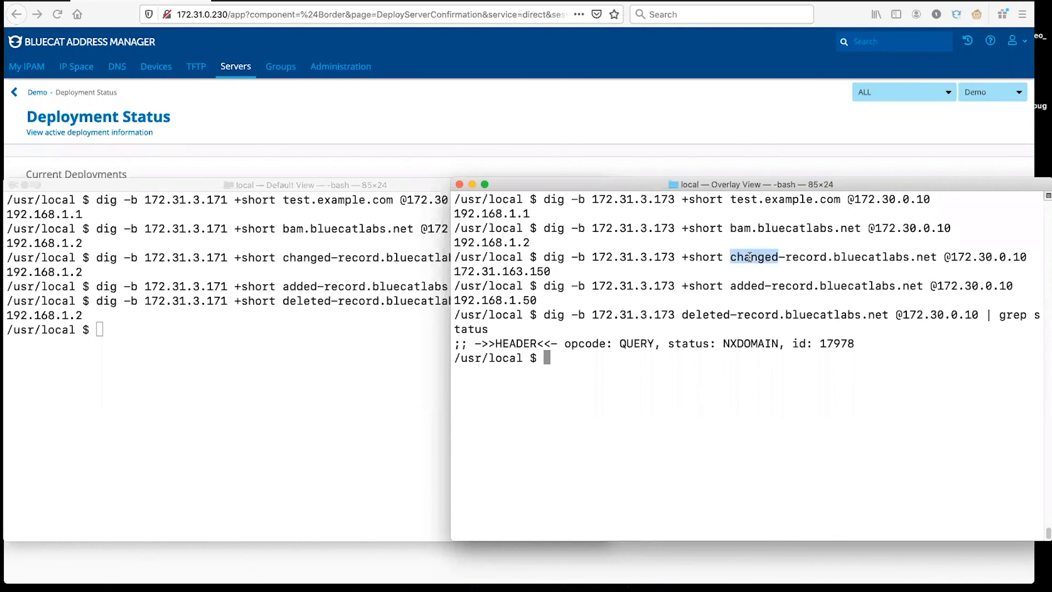
left_click(503, 271)
double_click(503, 271)
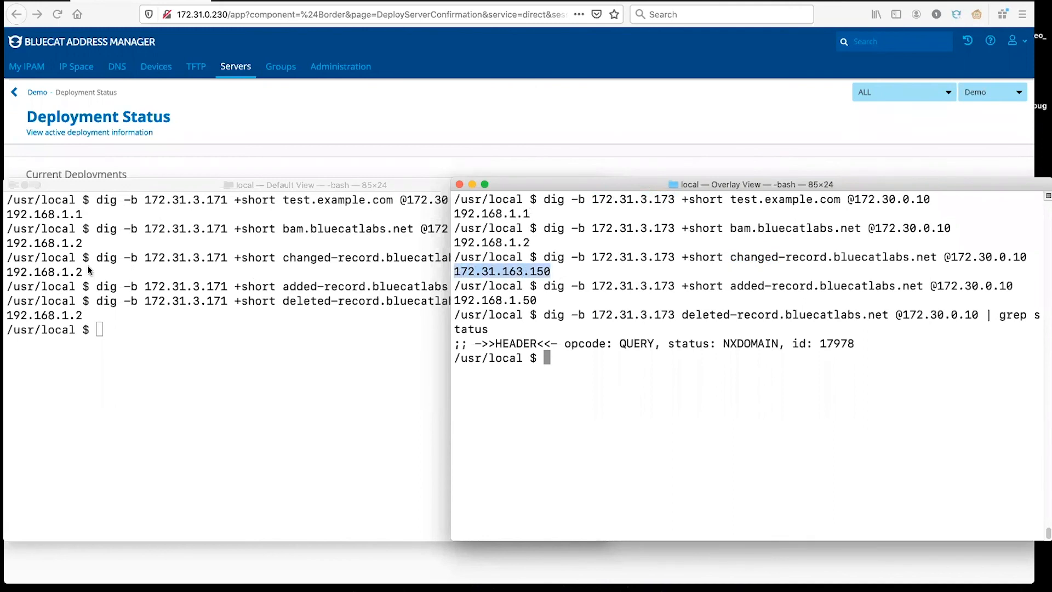
left_click(708, 281)
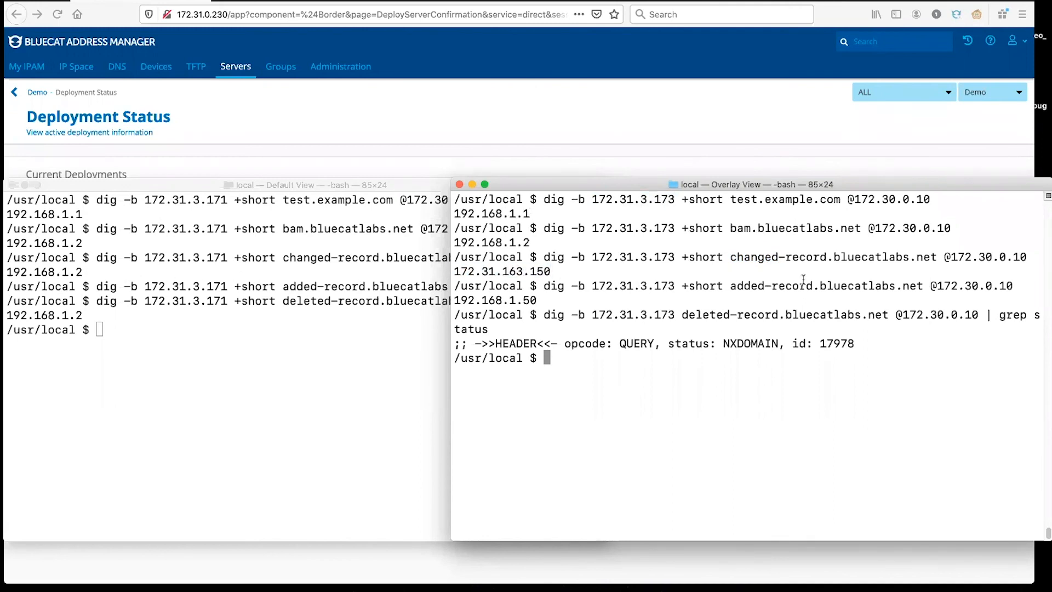
- Compare the Overlay View's added-record answer and deleted-record query status with the Default View results
triple_click(788, 286)
left_click_drag(544, 301, 444, 298)
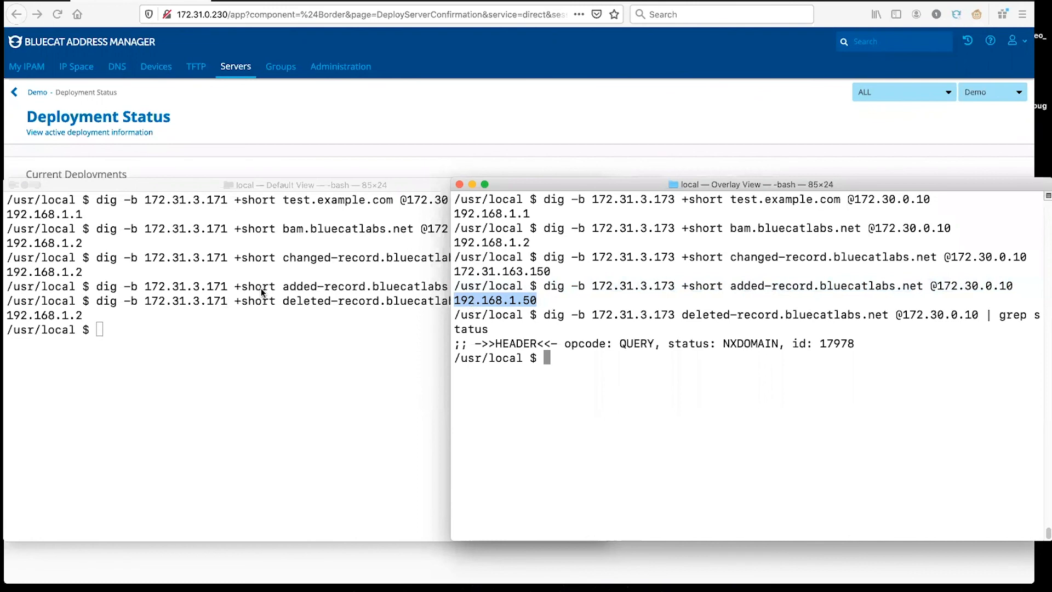
left_click(626, 312)
triple_click(727, 314)
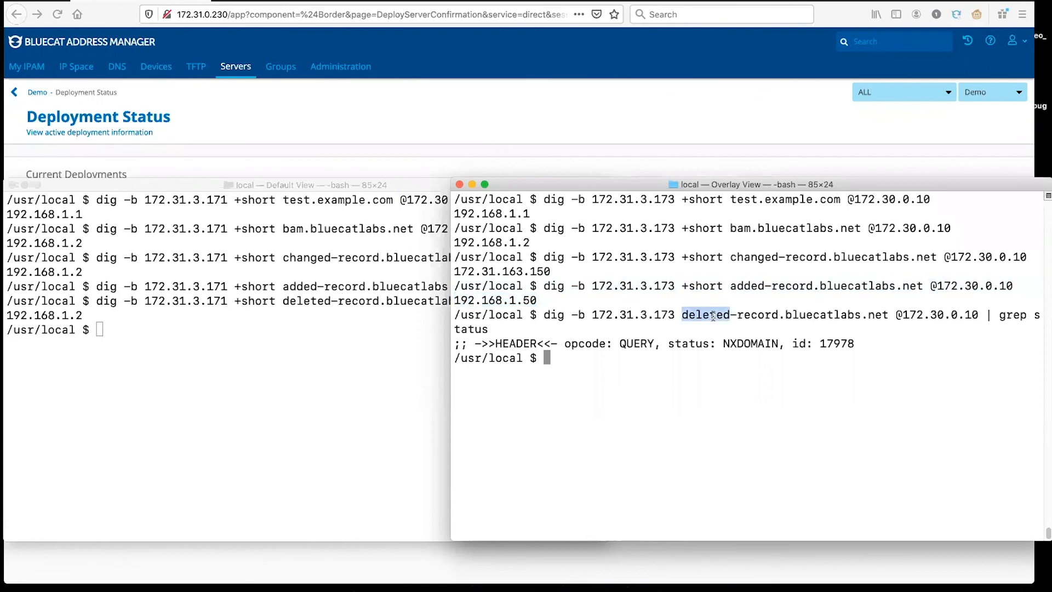
left_click(765, 312)
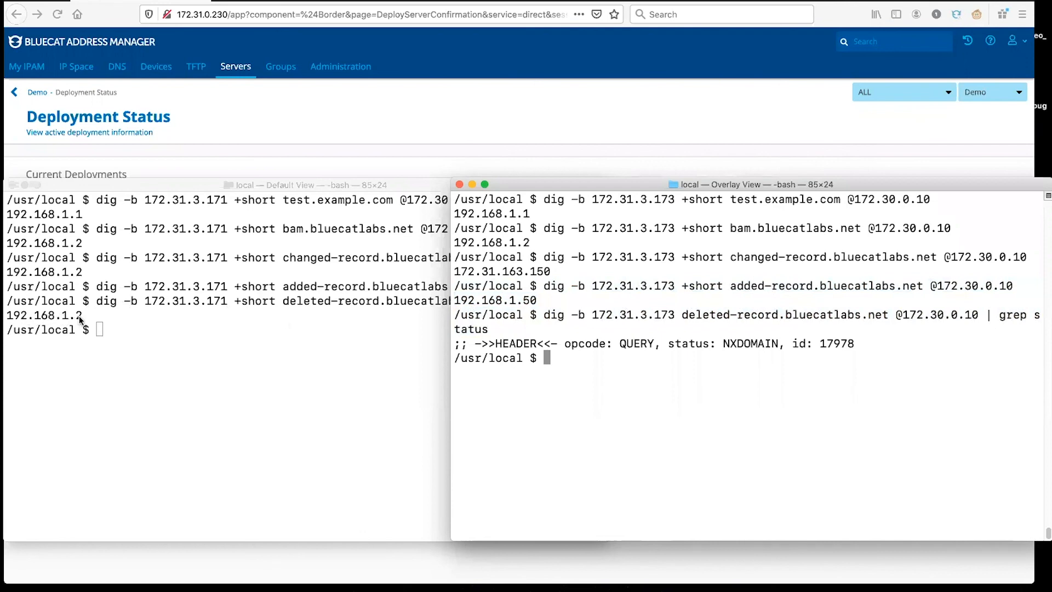
double_click(689, 332)
left_click(677, 333)
double_click(754, 345)
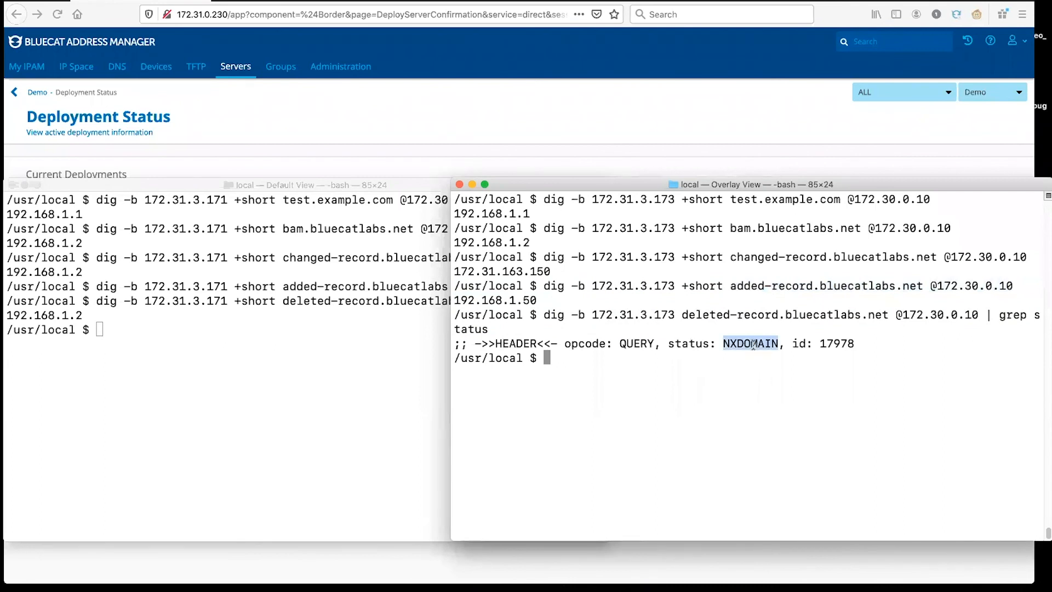
left_click(754, 346)
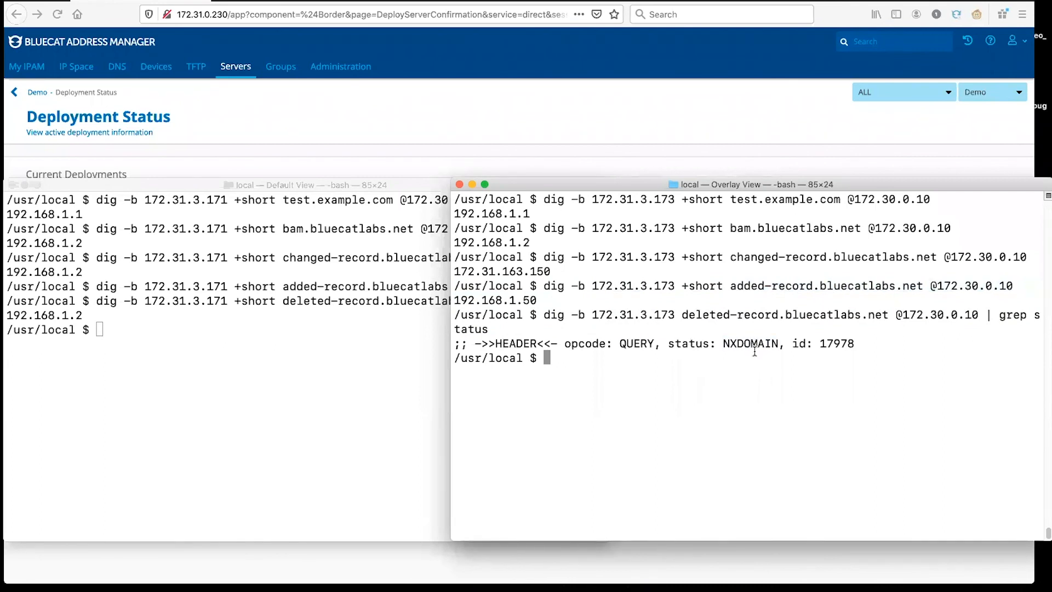